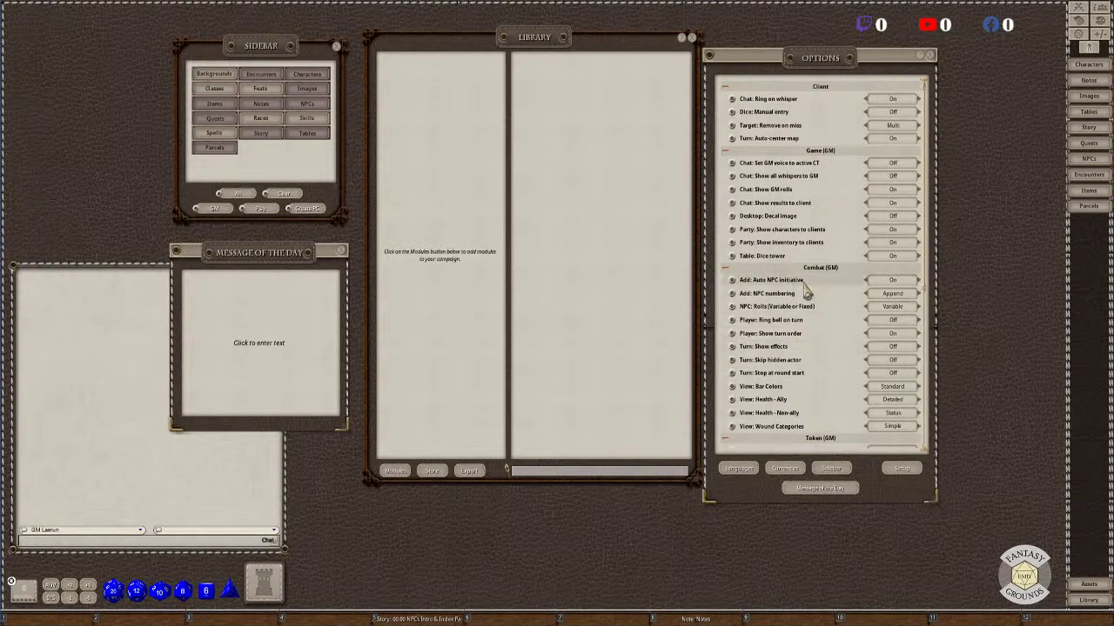
# Look through the campaign options from the Client section down to the Token (GM) section.
pyautogui.scroll(-1, 811, 322)
pyautogui.scroll(-6, 811, 322)
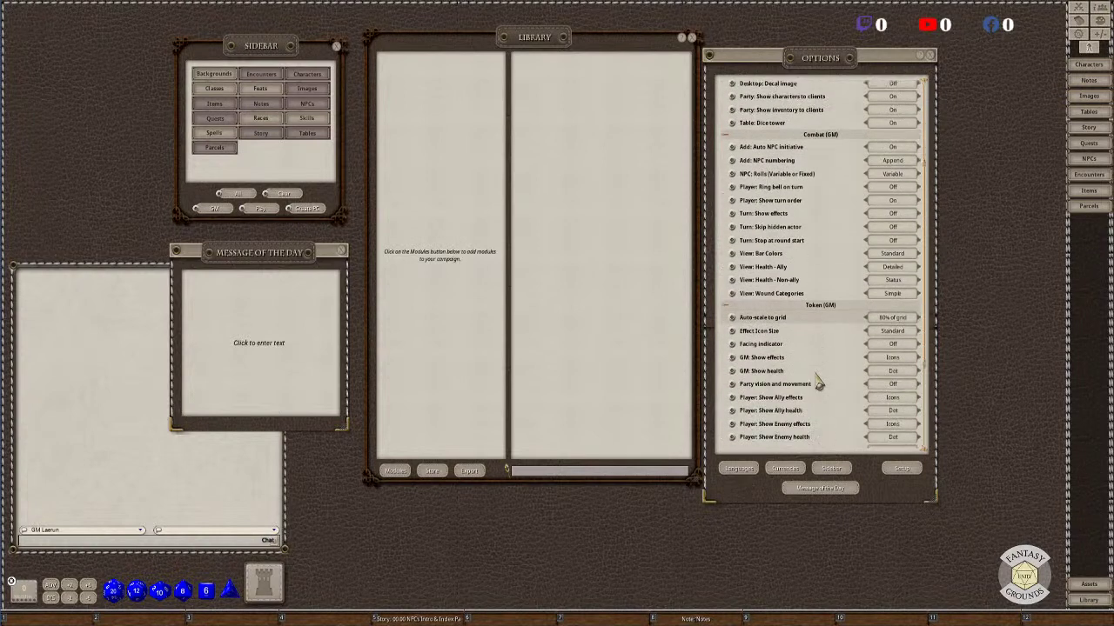
pyautogui.scroll(4, 817, 380)
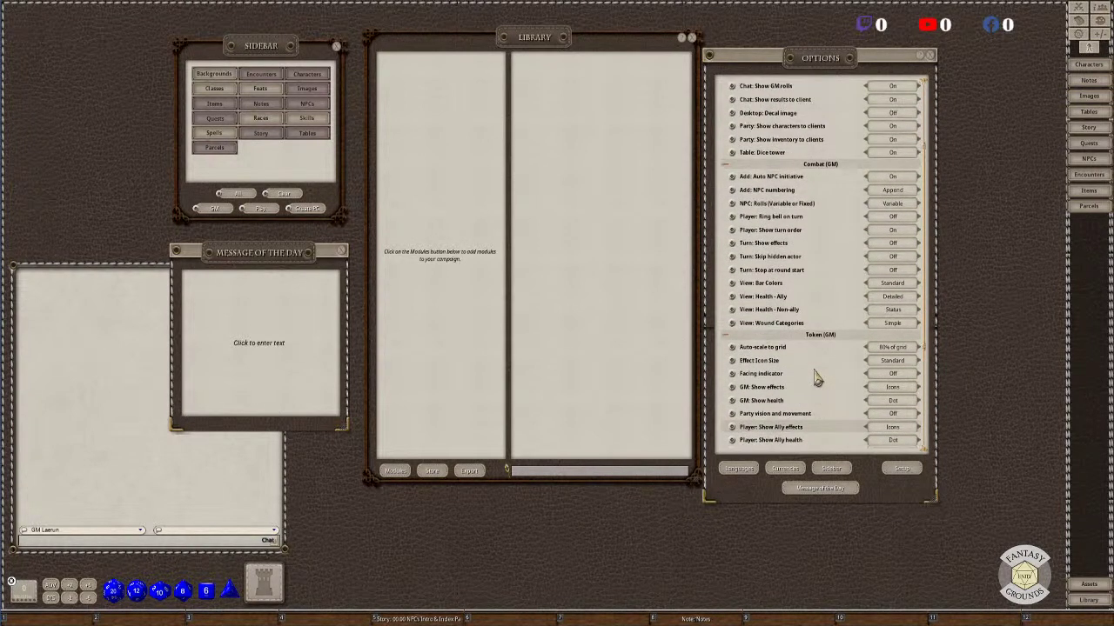
pyautogui.scroll(2, 816, 374)
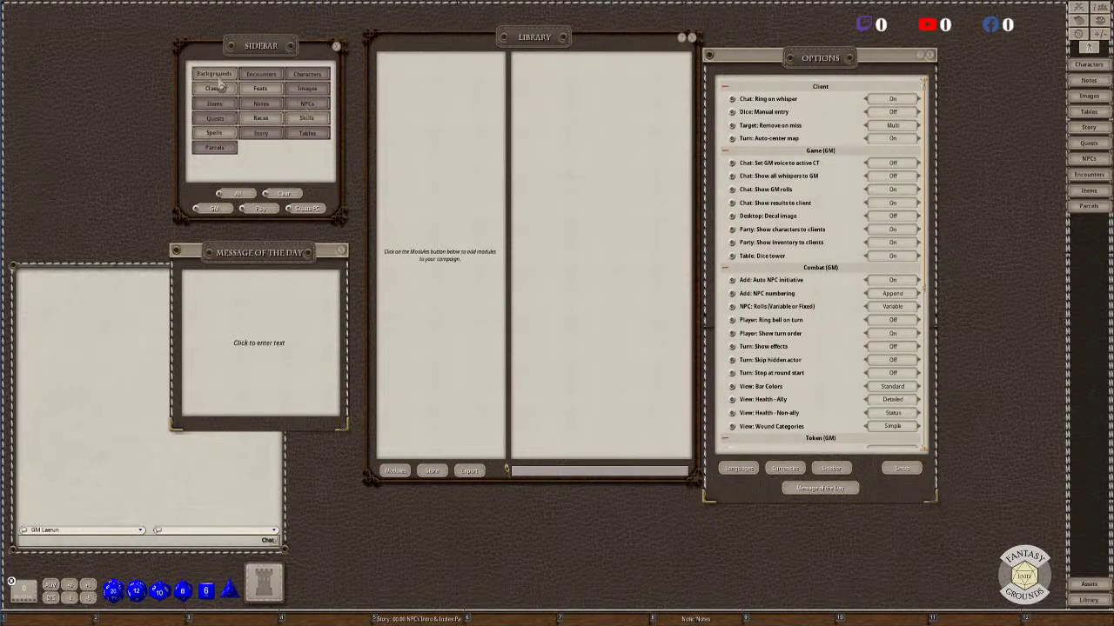
# Switch the sidebar through its All, Clear, GM and Play presets, ending on the Create PC preset.
pyautogui.click(240, 194)
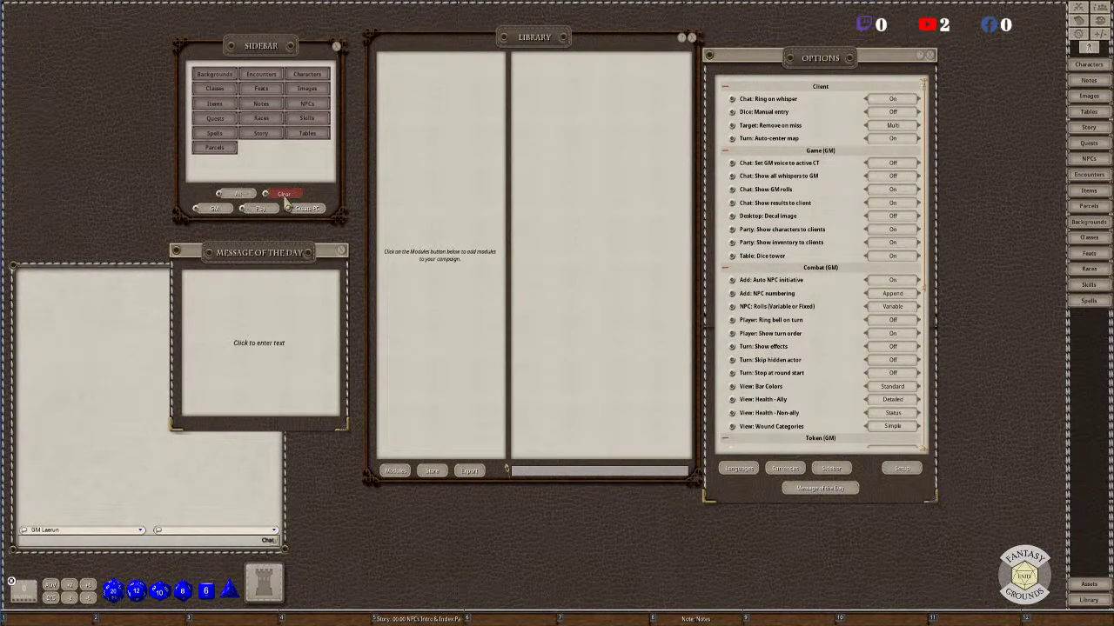
pyautogui.click(285, 194)
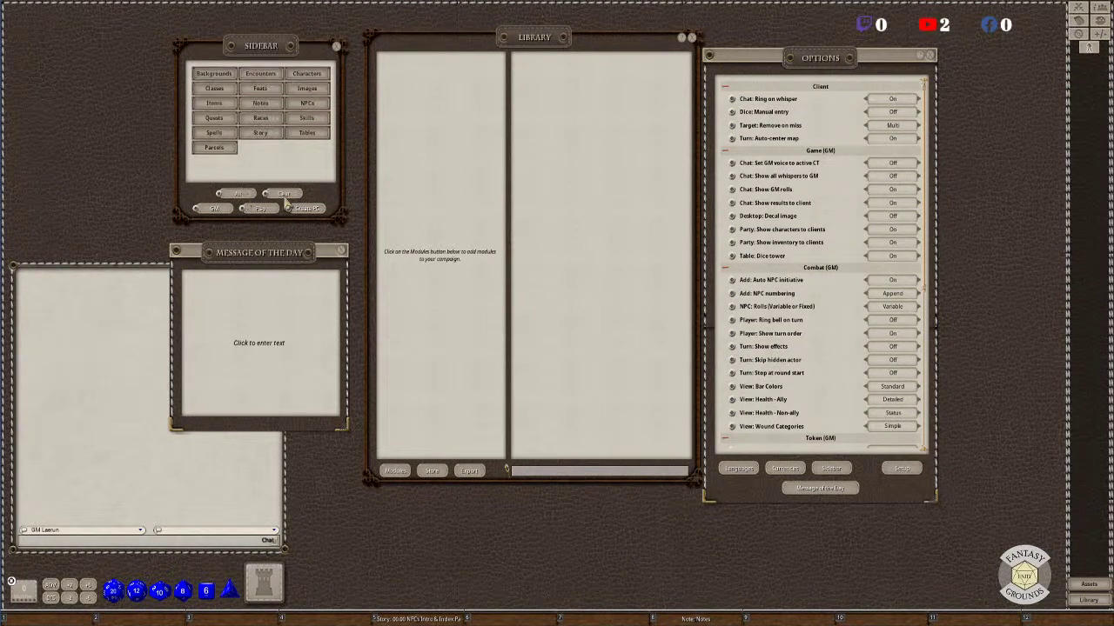
pyautogui.click(212, 212)
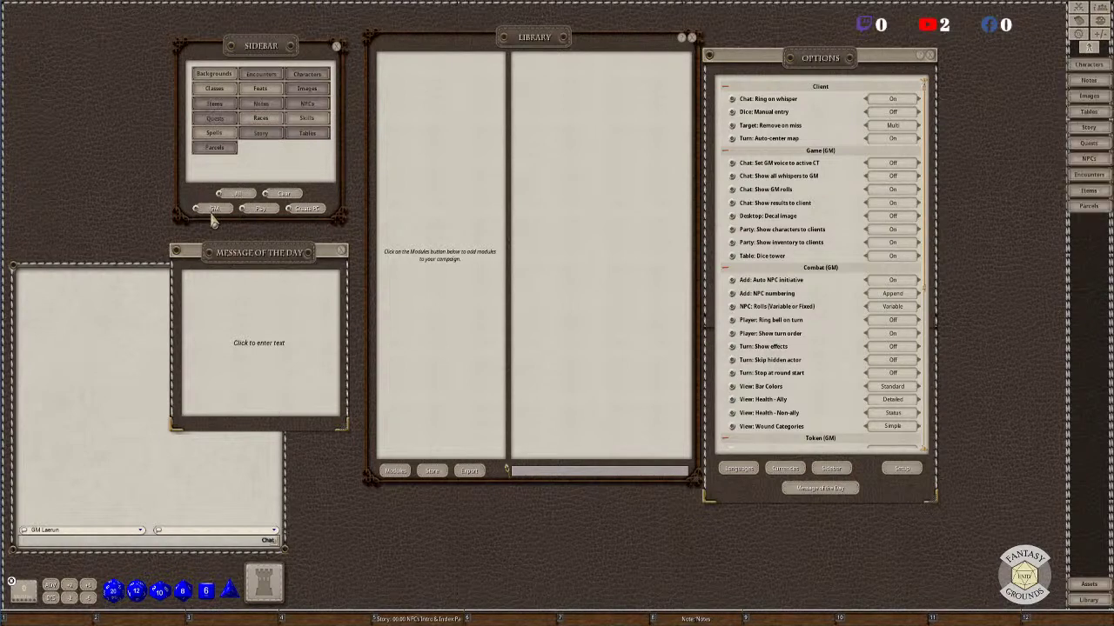
pyautogui.click(261, 210)
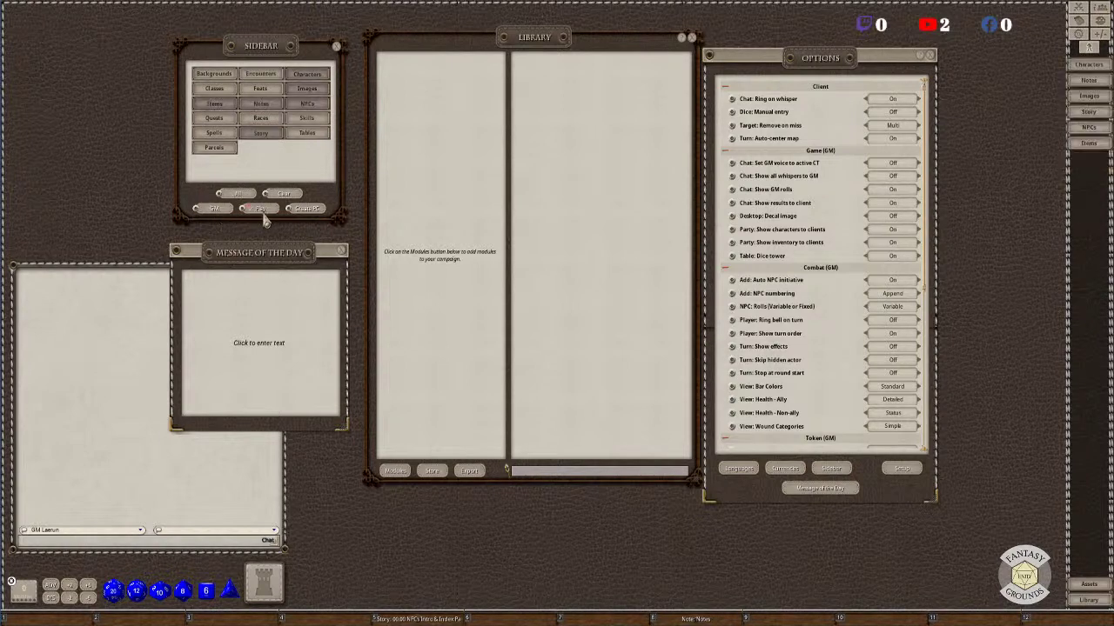
pyautogui.click(304, 213)
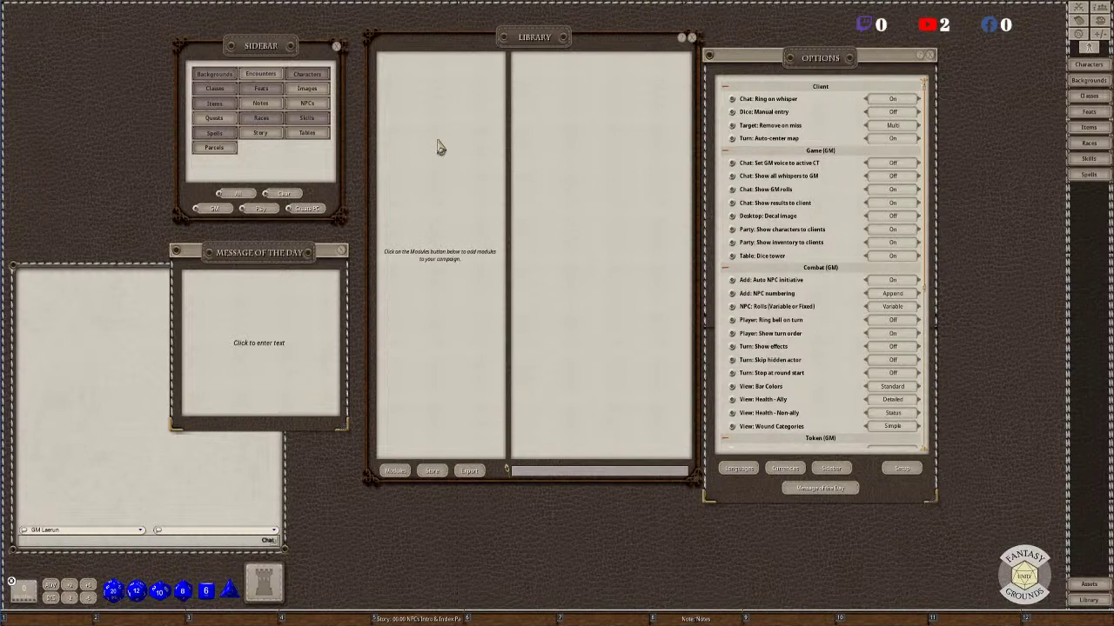
# Close the Sidebar, Message of the Day, Library and Options windows to clear the desktop.
pyautogui.click(337, 48)
pyautogui.click(341, 253)
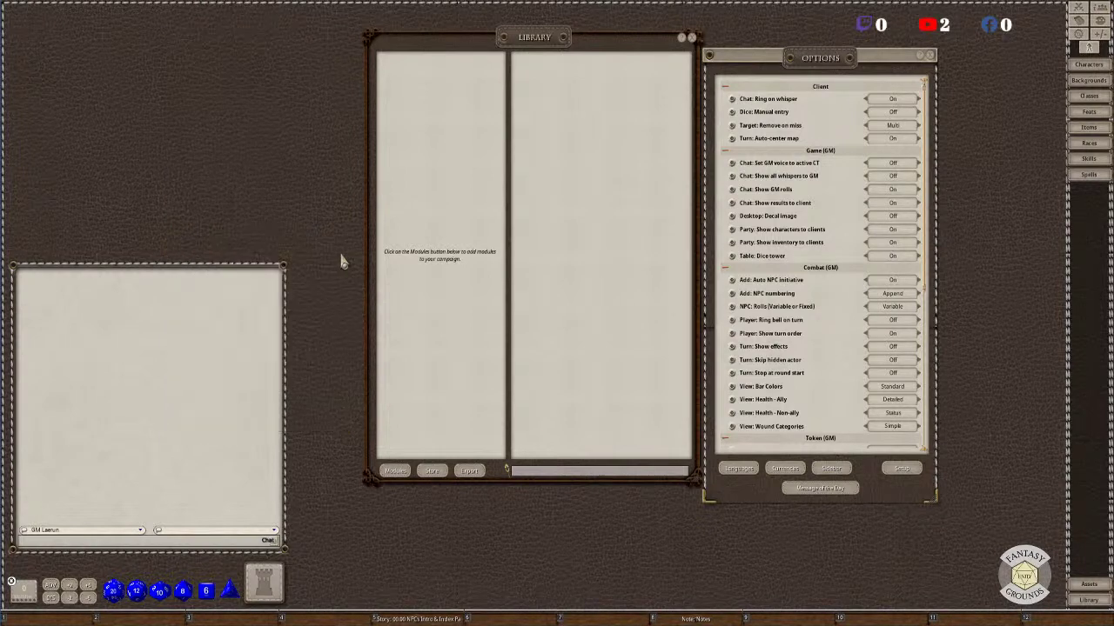
pyautogui.click(691, 38)
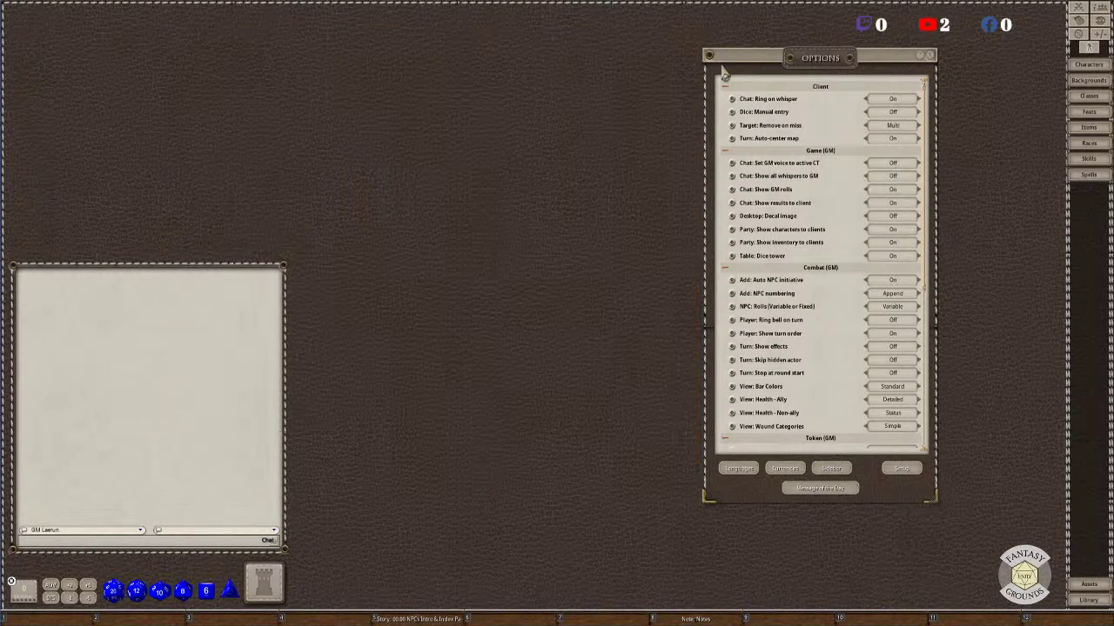
pyautogui.click(931, 57)
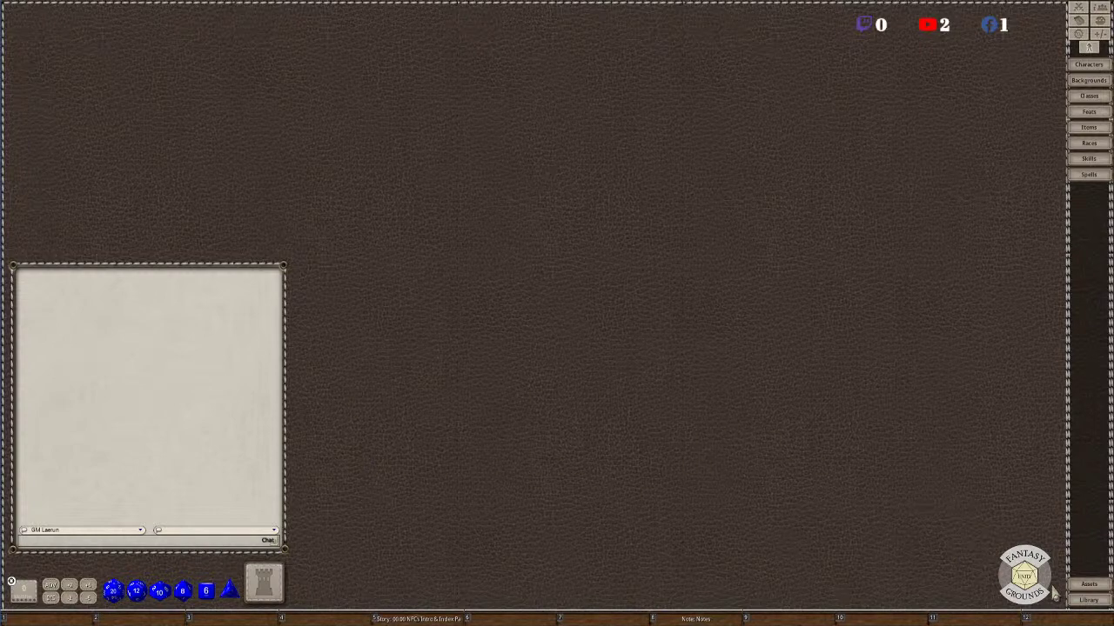
# Open the library's data module activation list and set its ruleset filter to generic modules.
pyautogui.click(1095, 606)
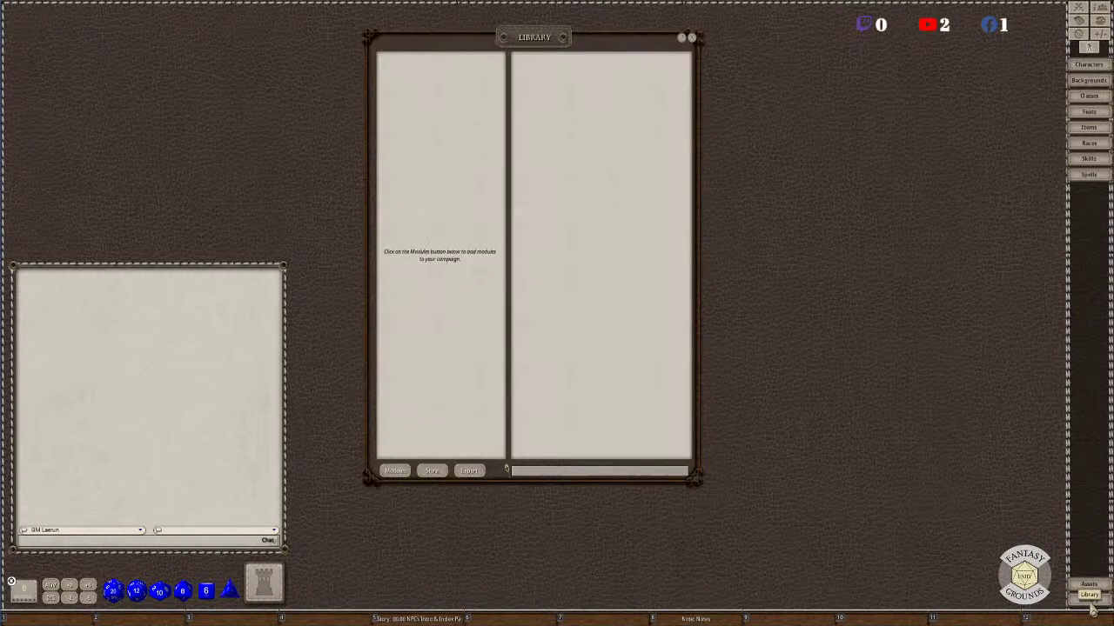
pyautogui.click(396, 471)
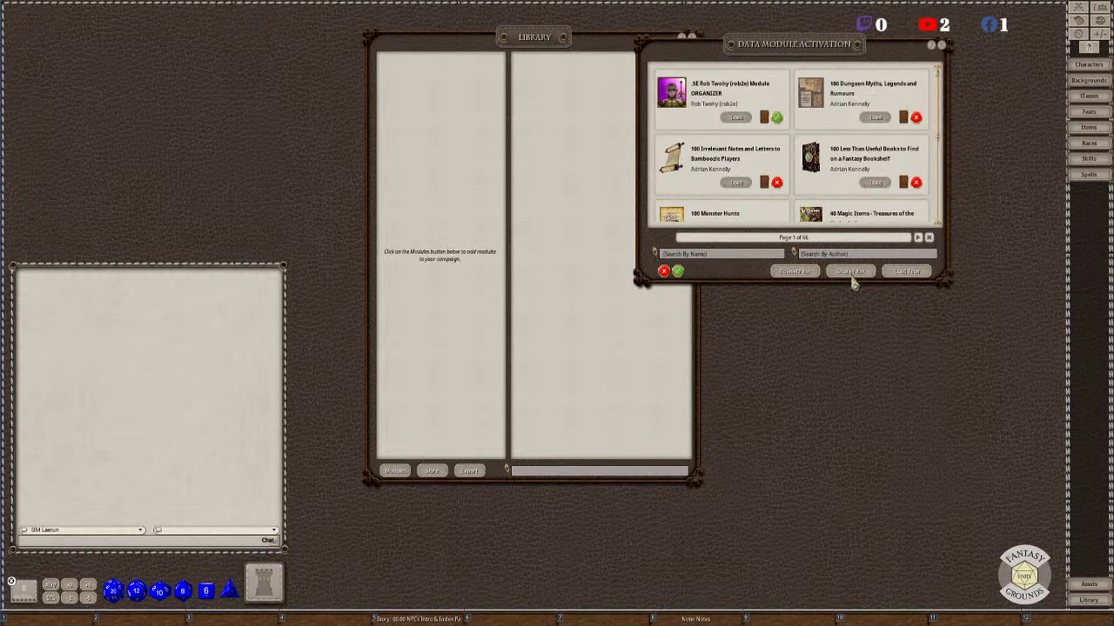
pyautogui.click(805, 271)
pyautogui.click(804, 274)
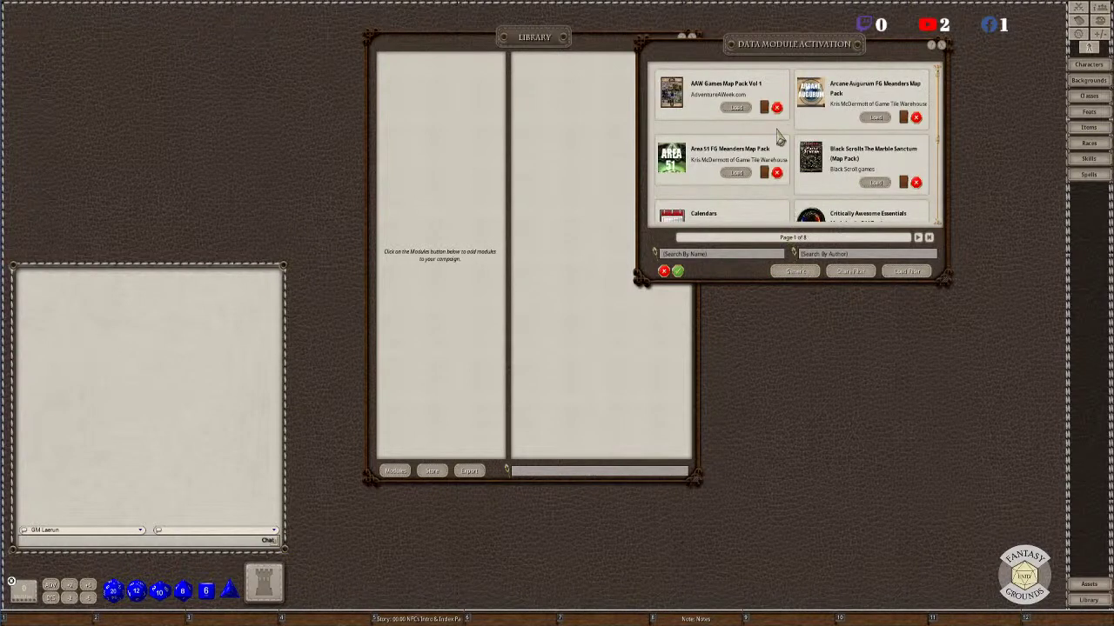
pyautogui.scroll(-2, 774, 143)
pyautogui.scroll(3, 775, 166)
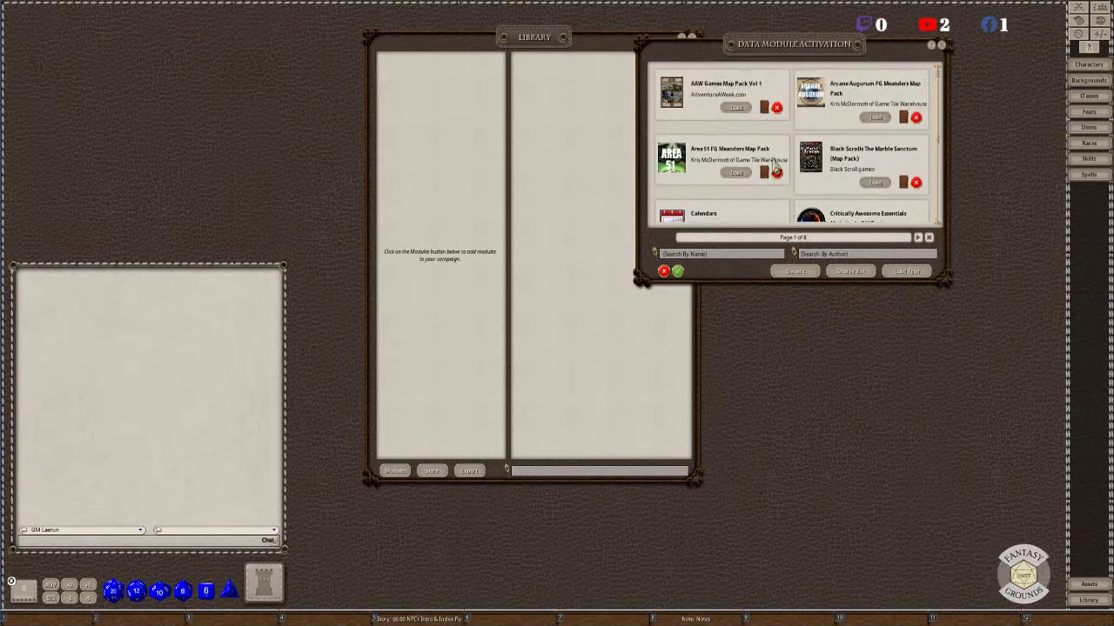
# Toggle the module list's ruleset filter back and forth, ending on generic modules.
pyautogui.click(794, 275)
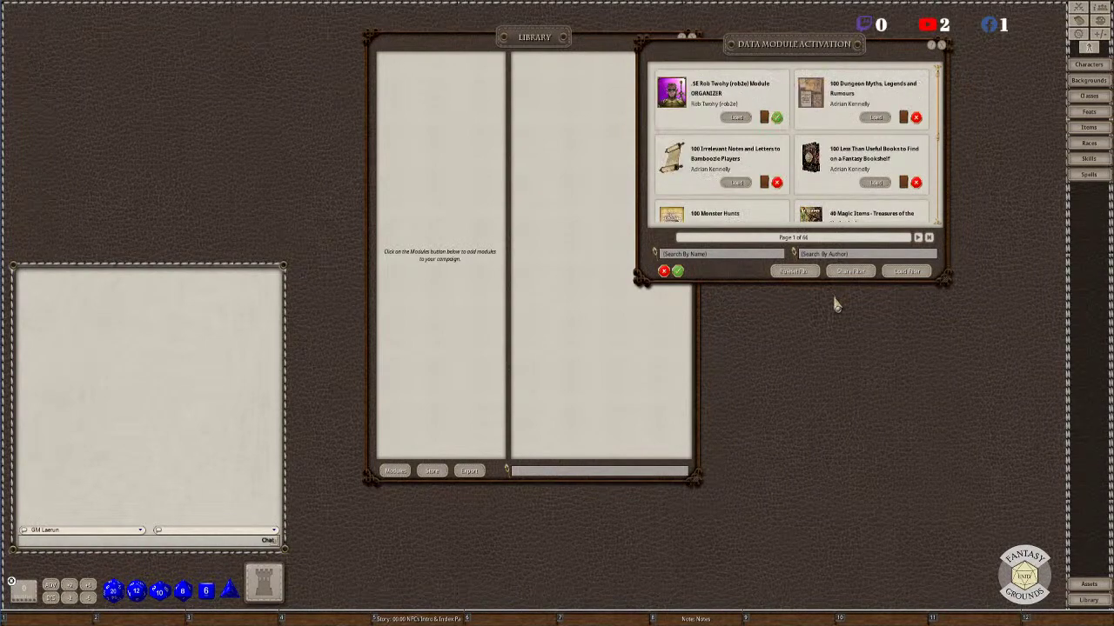
pyautogui.click(795, 273)
pyautogui.click(806, 274)
pyautogui.click(807, 273)
pyautogui.click(807, 273)
pyautogui.click(807, 274)
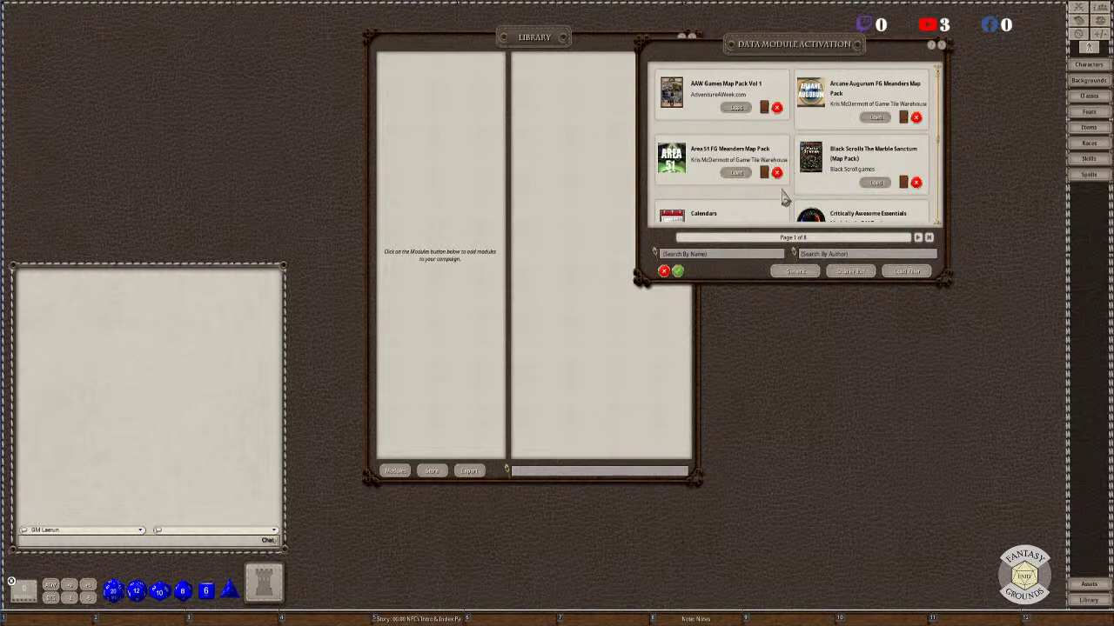
# Browse the first page of generic modules and their player permission marks, and close the data module activation window.
pyautogui.scroll(-5, 774, 182)
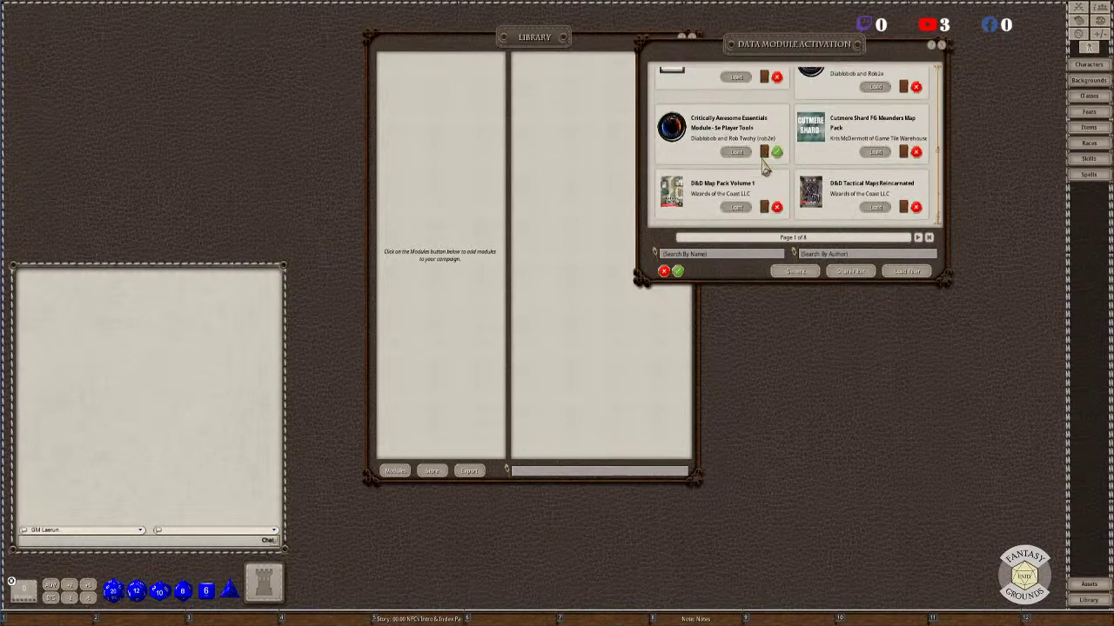
pyautogui.scroll(3, 765, 169)
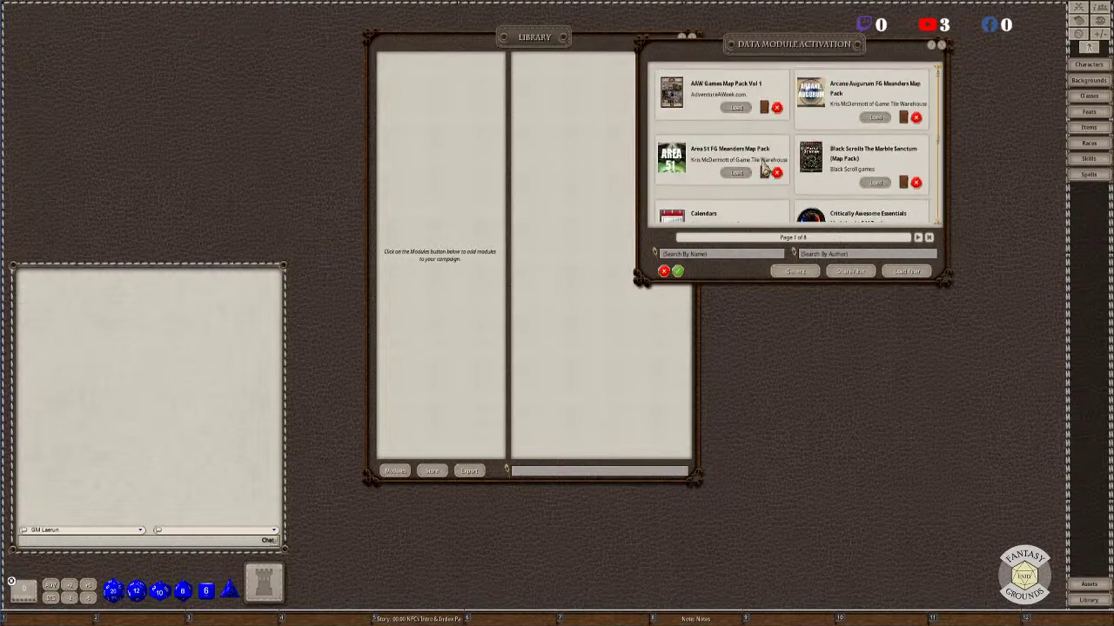
pyautogui.scroll(-5, 765, 168)
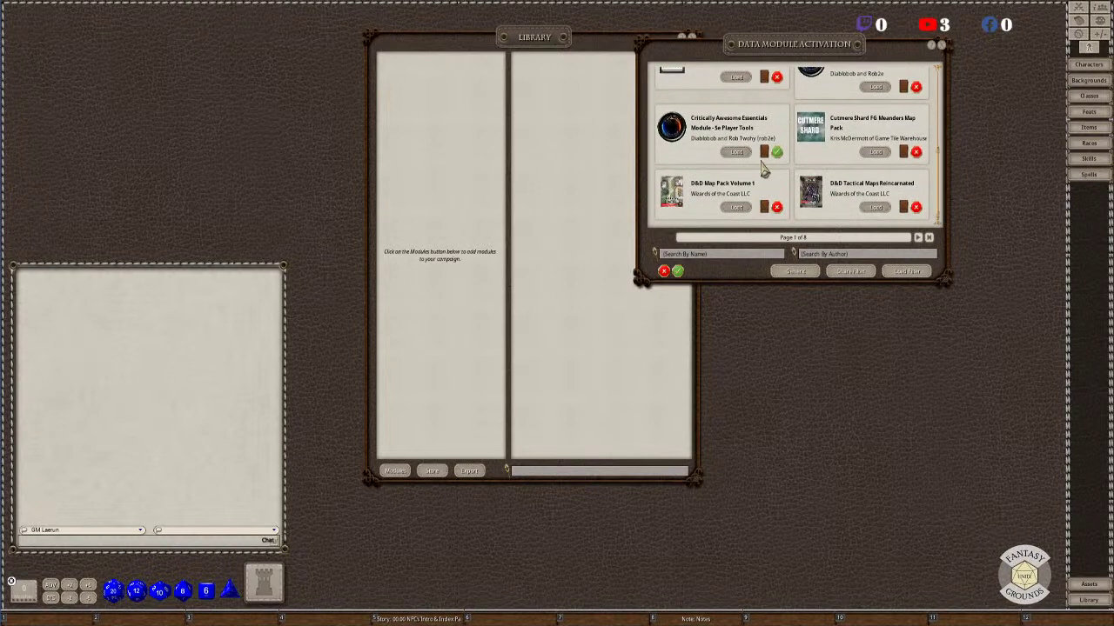
pyautogui.scroll(2, 764, 172)
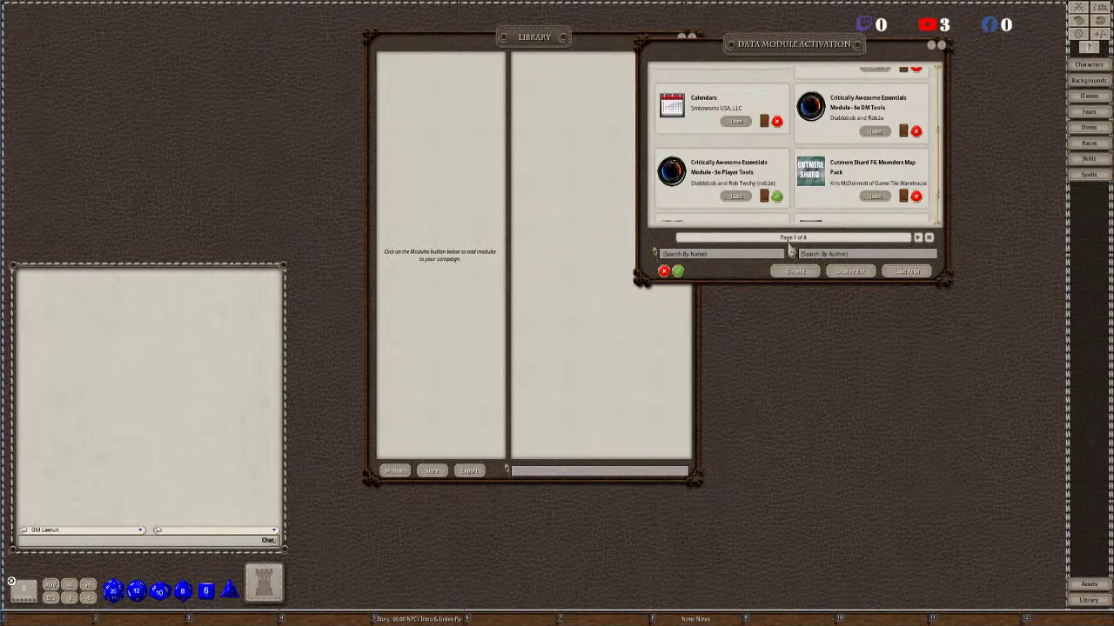
pyautogui.scroll(-1, 848, 157)
pyautogui.scroll(3, 849, 170)
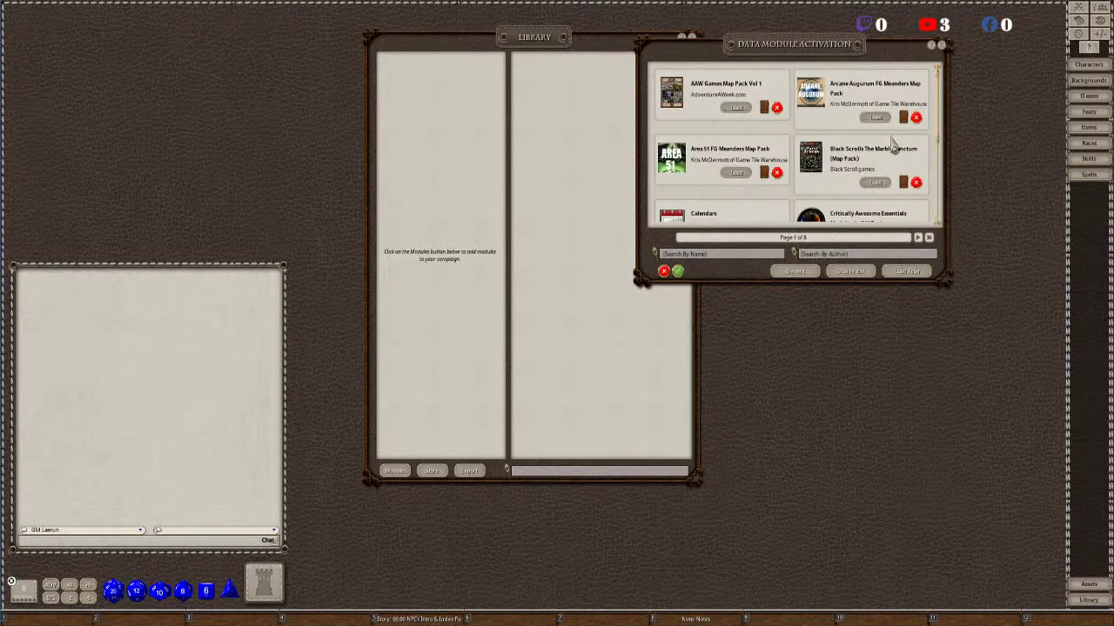
pyautogui.scroll(-2, 881, 150)
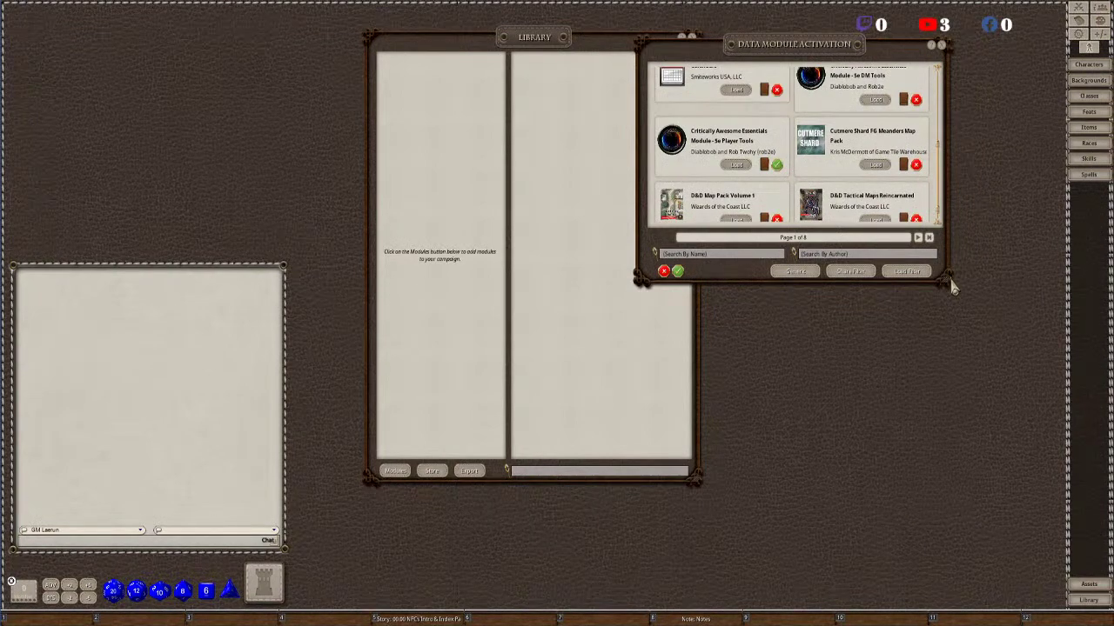
pyautogui.scroll(-1, 866, 166)
pyautogui.scroll(4, 866, 169)
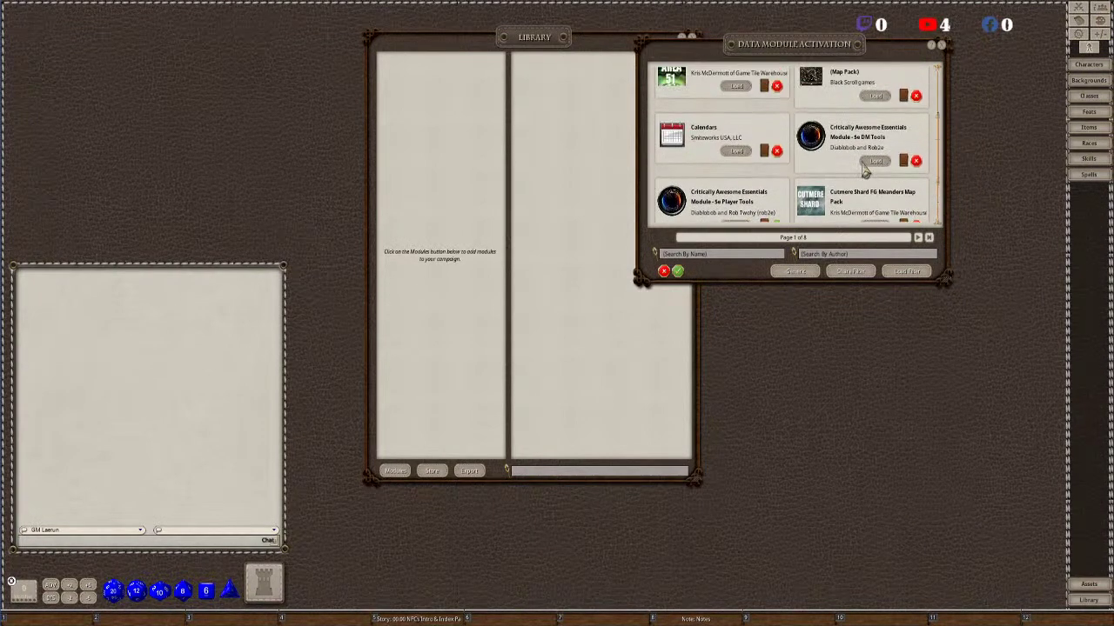
pyautogui.scroll(-3, 865, 171)
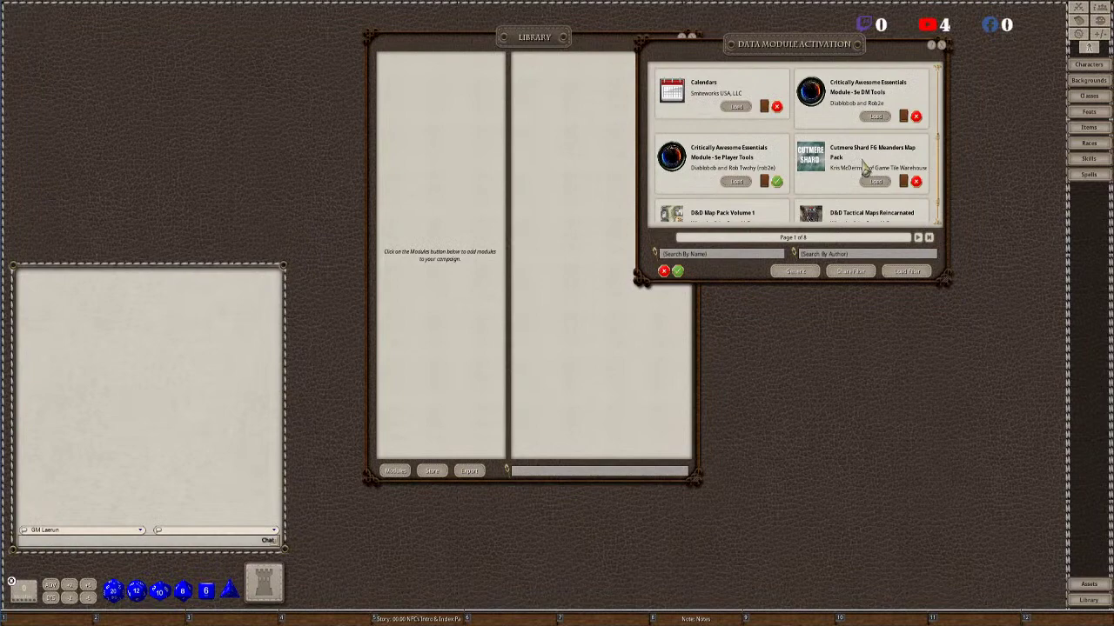
pyautogui.scroll(2, 866, 170)
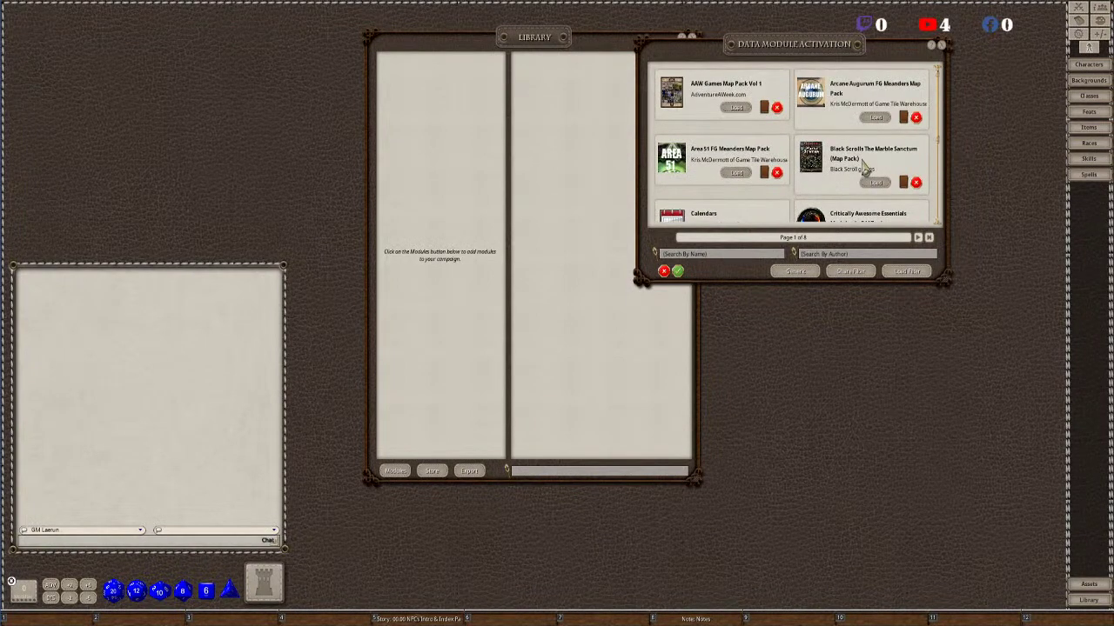
pyautogui.scroll(-2, 837, 174)
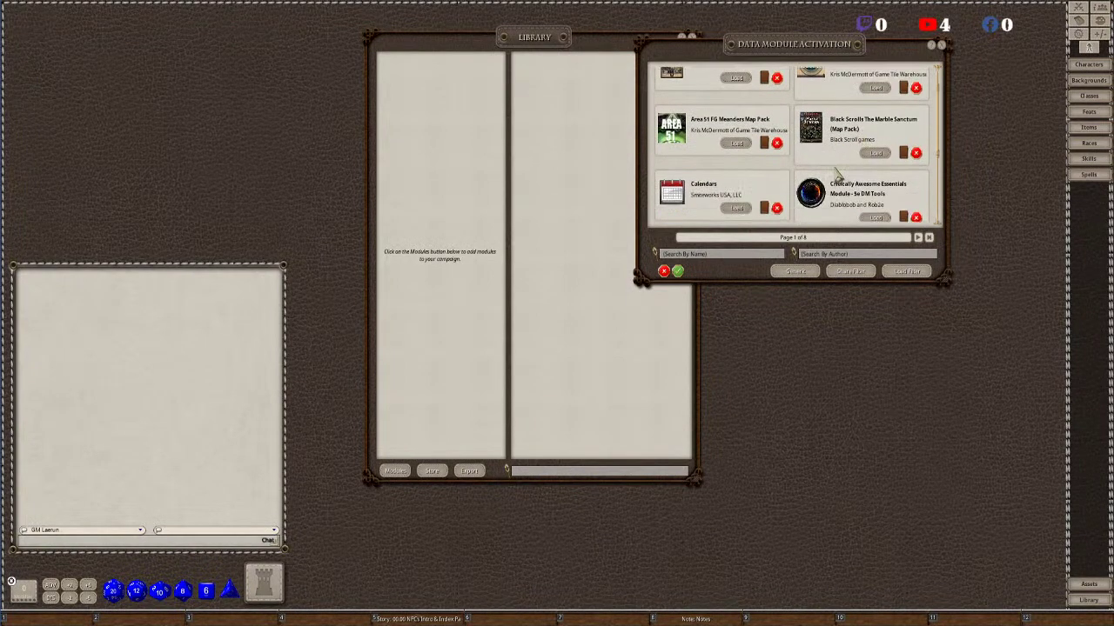
pyautogui.scroll(-4, 838, 174)
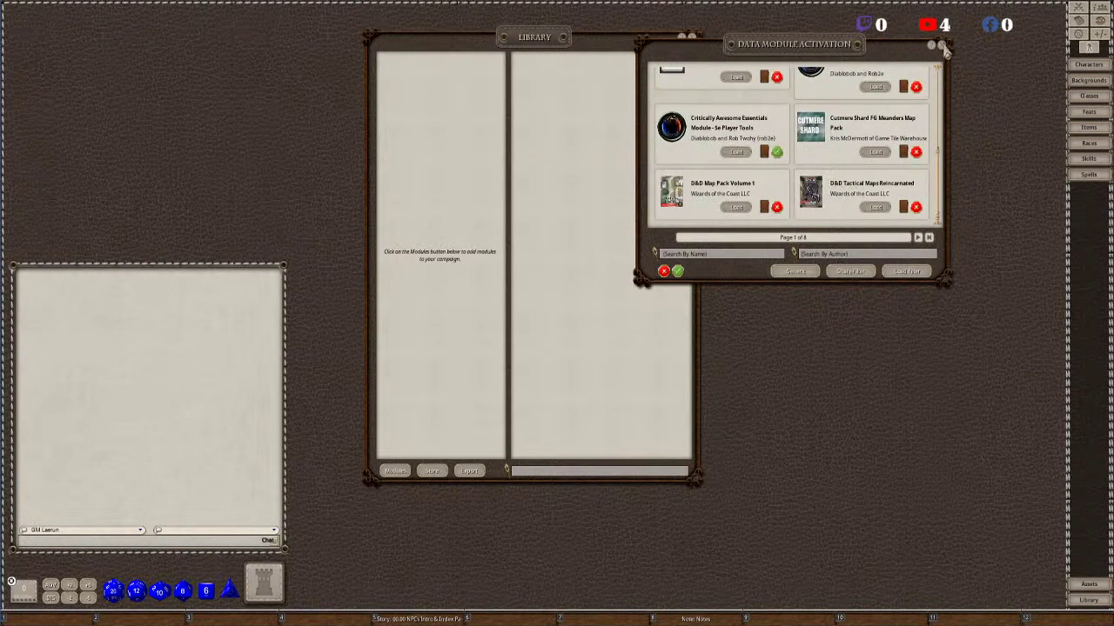
pyautogui.click(942, 47)
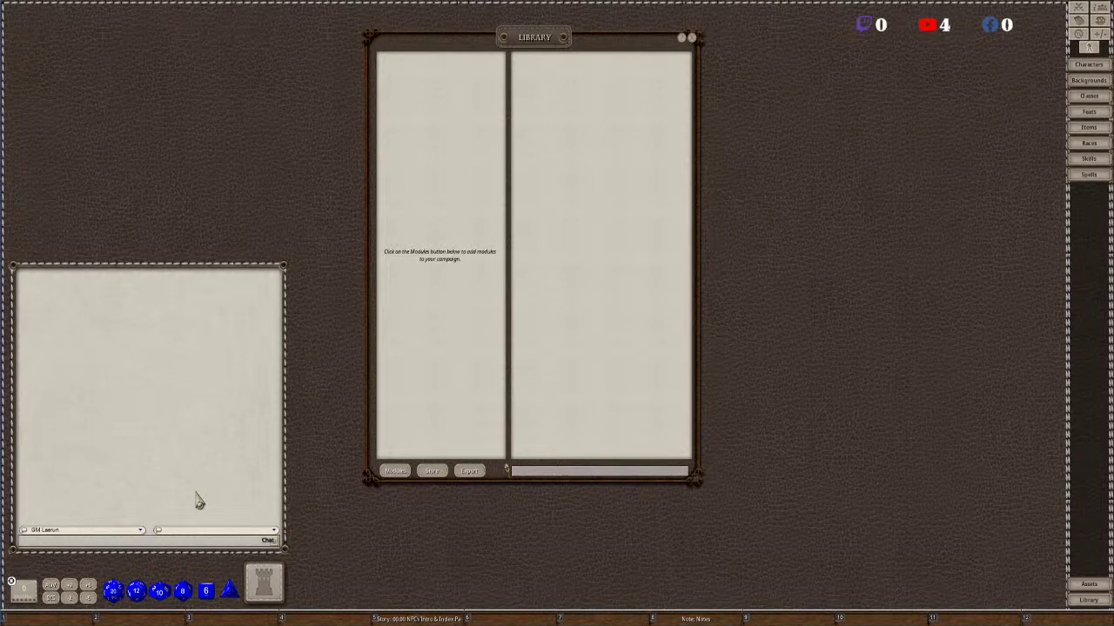
# View the chat window's speaker identity list and chat mode list, and return to the chat entry line.
pyautogui.click(140, 531)
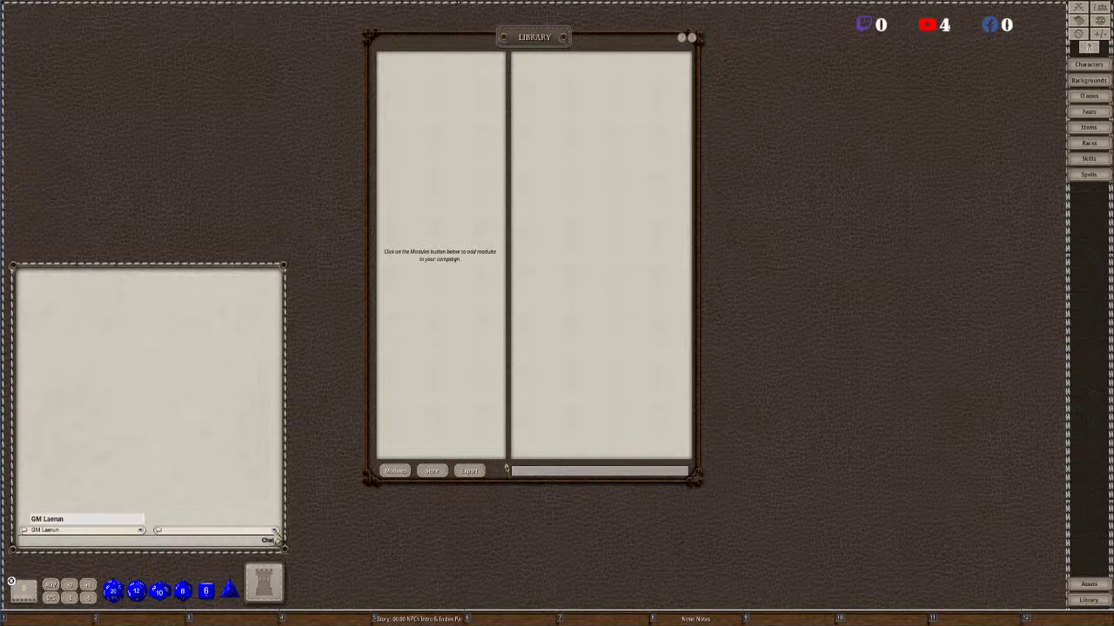
pyautogui.click(275, 530)
pyautogui.click(110, 546)
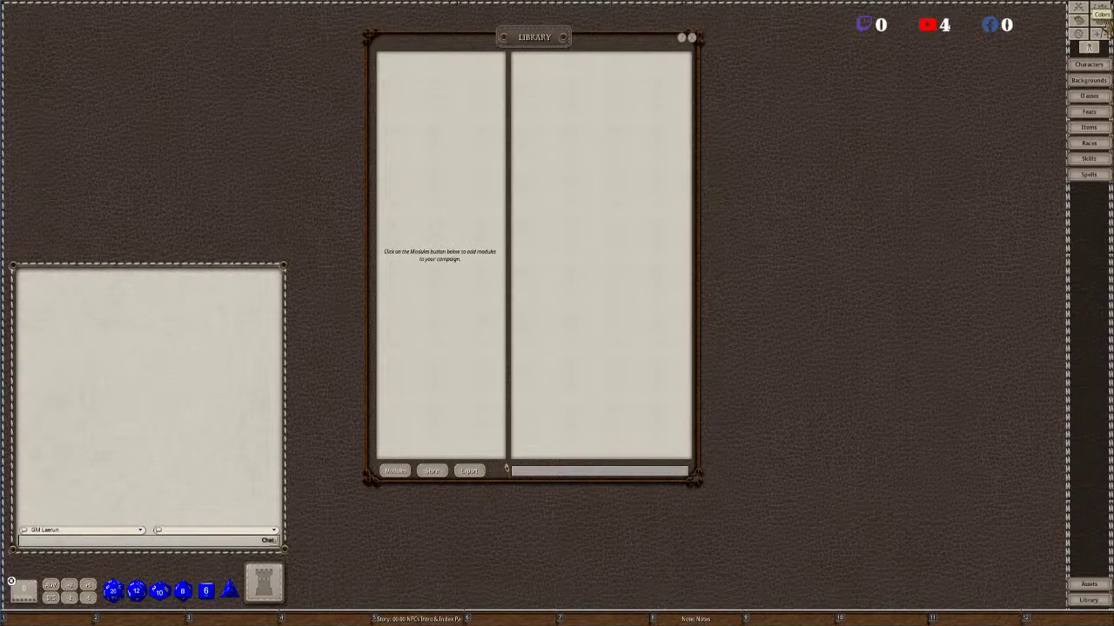
# Open the user color settings and toggle the die text color between black and white, ending on white text.
pyautogui.click(1101, 23)
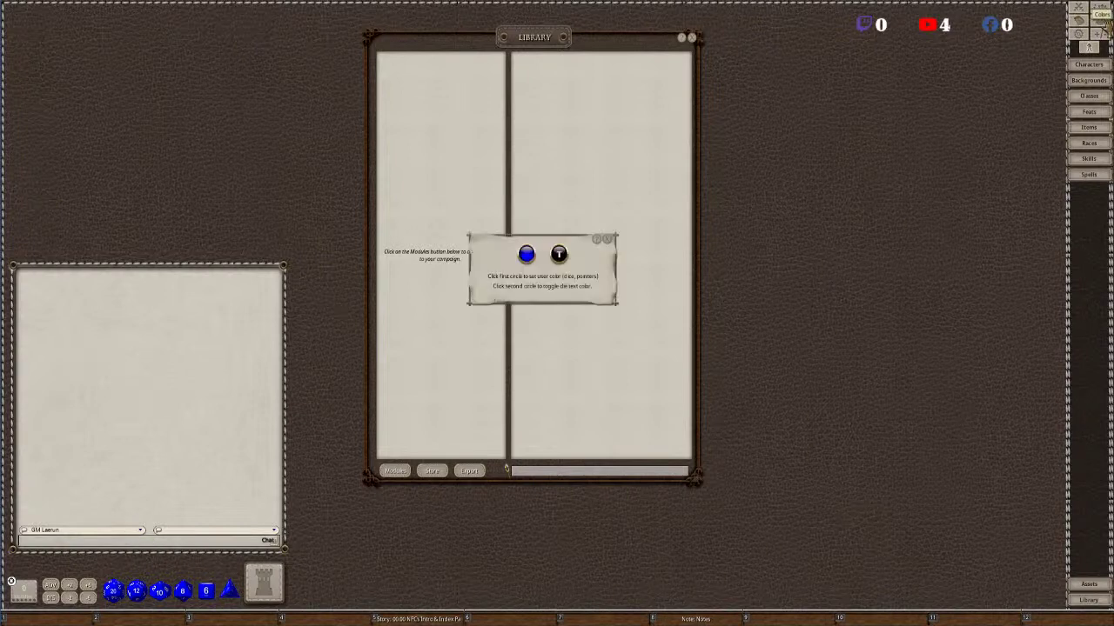
pyautogui.click(559, 255)
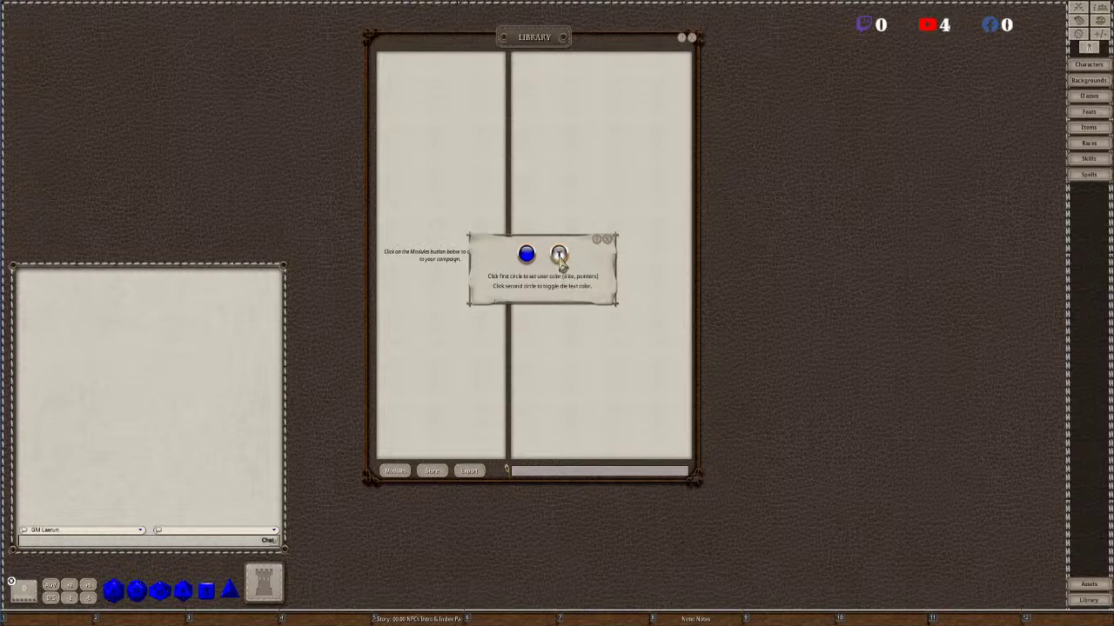
pyautogui.click(559, 255)
pyautogui.click(558, 255)
pyautogui.click(558, 255)
pyautogui.click(559, 255)
pyautogui.click(559, 254)
pyautogui.click(559, 255)
pyautogui.click(559, 255)
pyautogui.click(559, 255)
pyautogui.click(559, 256)
# Try a bright green user color for the dice and test its opacity at 0 and 255.
pyautogui.click(527, 261)
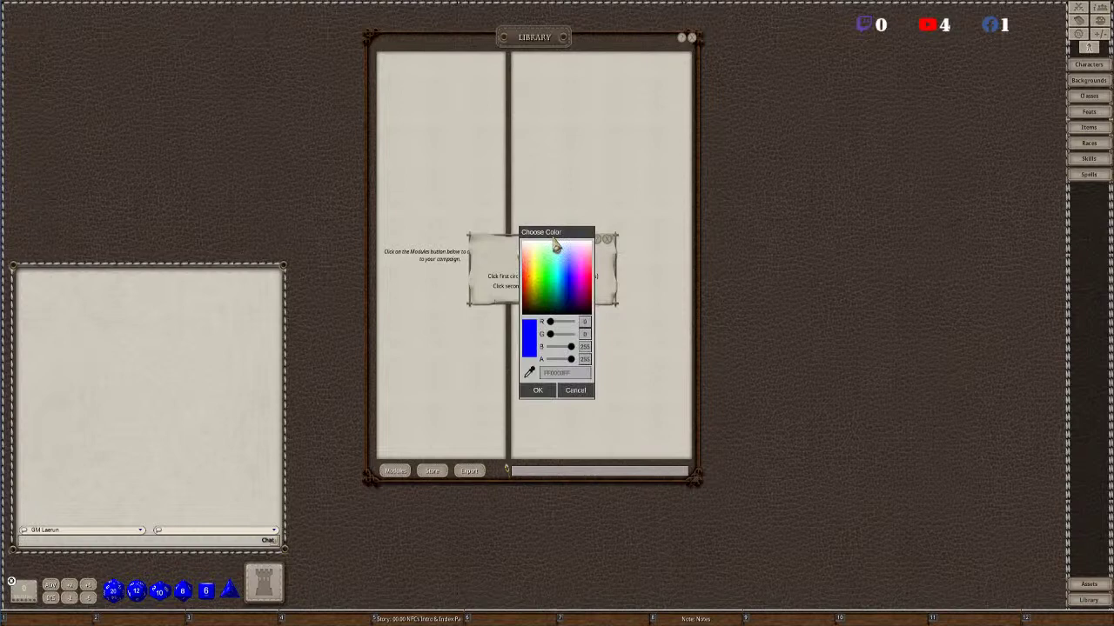
pyautogui.moveTo(555, 247); pyautogui.dragTo(782, 178)
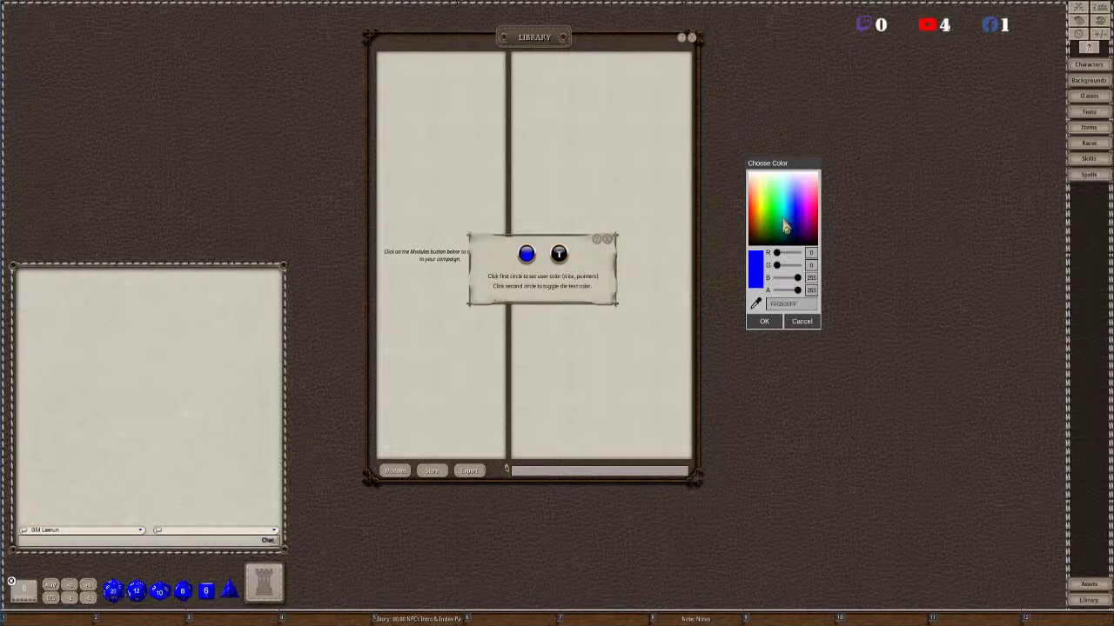
pyautogui.moveTo(783, 227)
pyautogui.mouseDown()
pyautogui.moveTo(773, 213)
pyautogui.moveTo(790, 205)
pyautogui.moveTo(795, 222)
pyautogui.moveTo(767, 213)
pyautogui.moveTo(779, 215)
pyautogui.mouseUp()
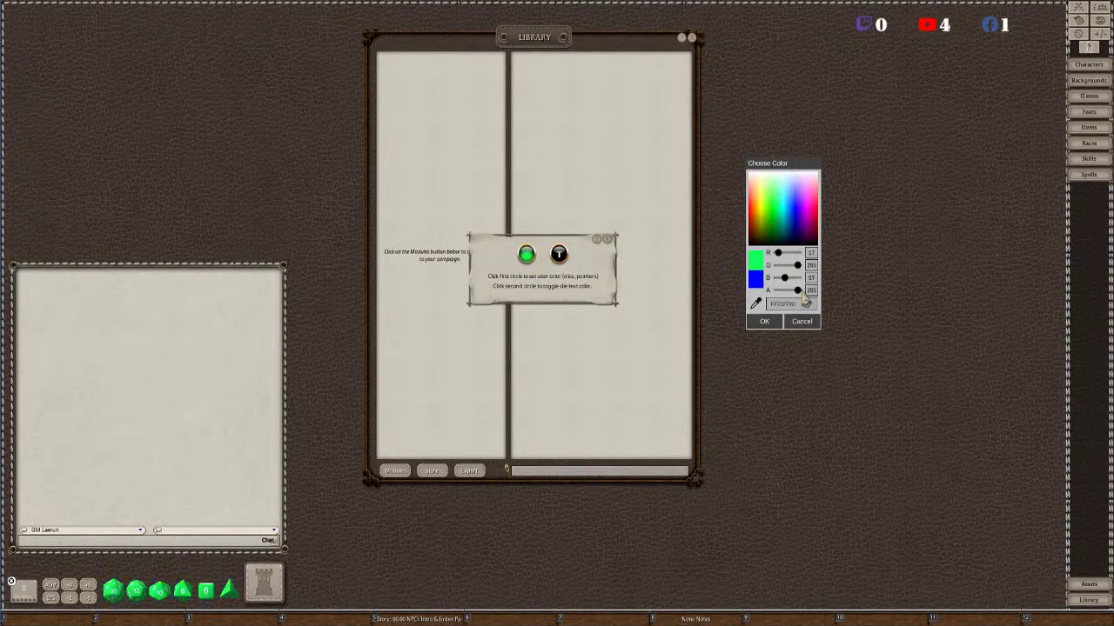
pyautogui.moveTo(804, 296)
pyautogui.mouseDown()
pyautogui.moveTo(774, 298)
pyautogui.moveTo(814, 296)
pyautogui.mouseUp()
pyautogui.click(756, 303)
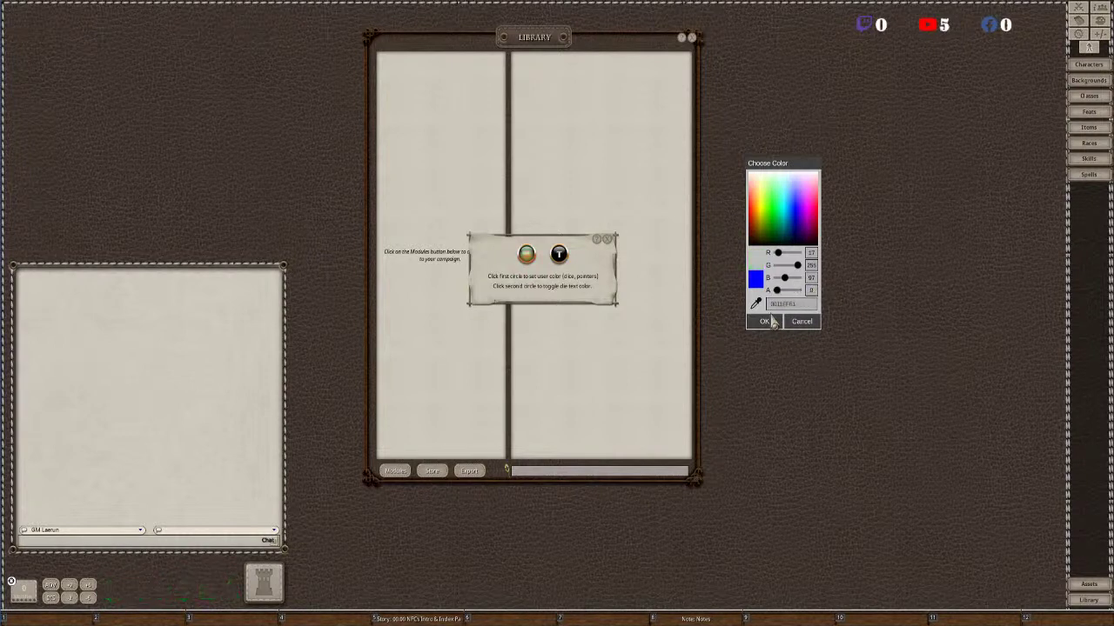
pyautogui.click(756, 259)
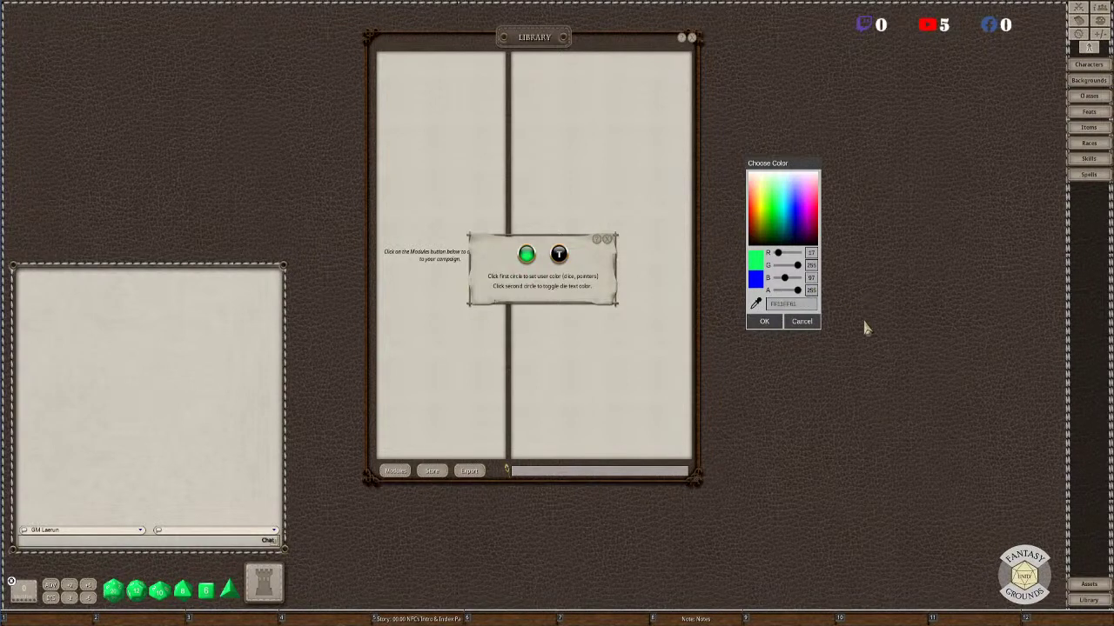
# Try sampling an on-screen color with the eyedropper as the user color, and close the user color settings.
pyautogui.click(756, 304)
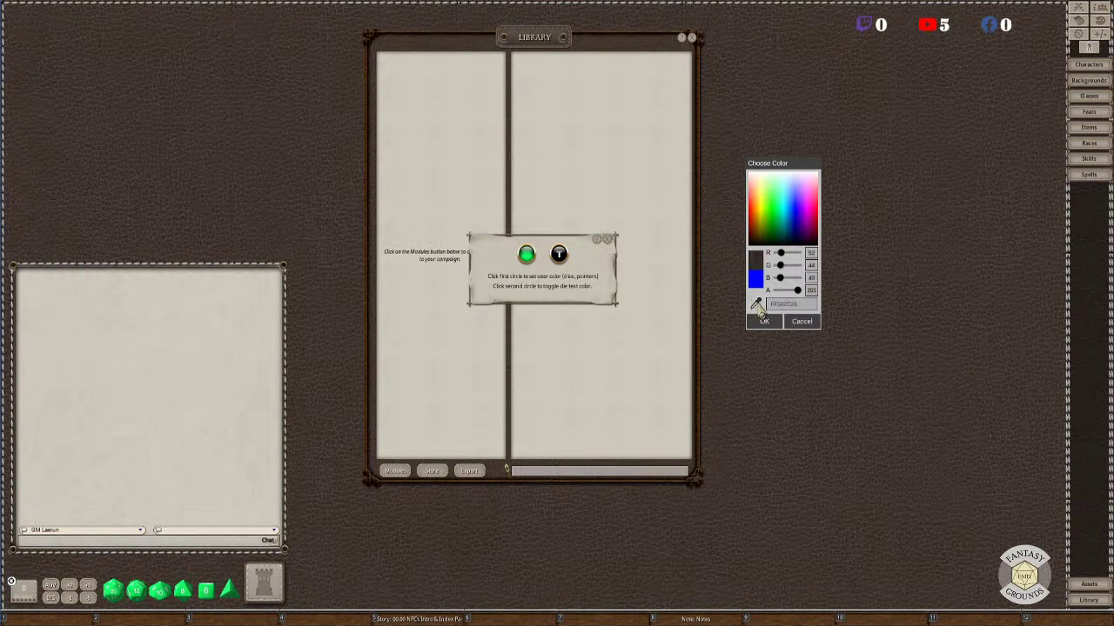
pyautogui.click(757, 302)
pyautogui.moveTo(767, 303); pyautogui.dragTo(780, 309)
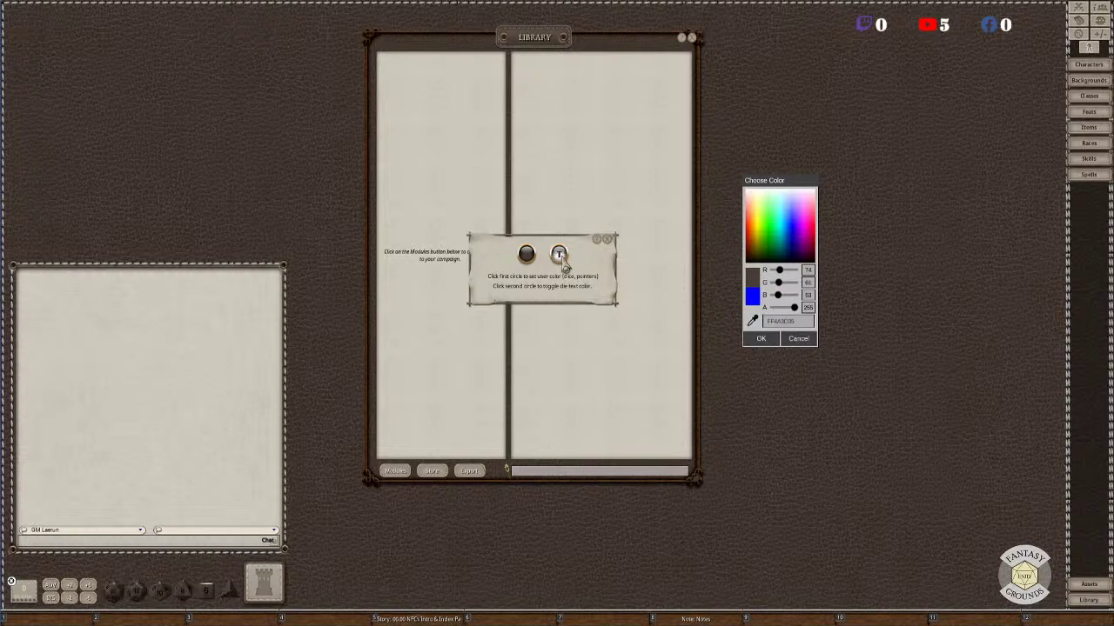
pyautogui.click(608, 241)
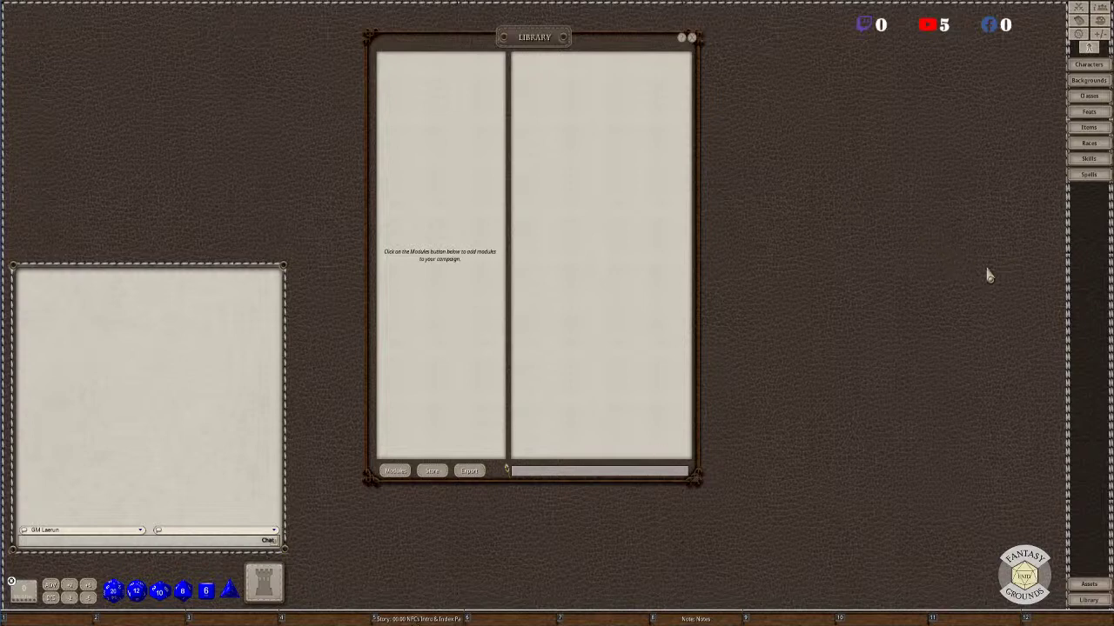
# Look through the characters in the character selection window and close it.
pyautogui.click(1088, 65)
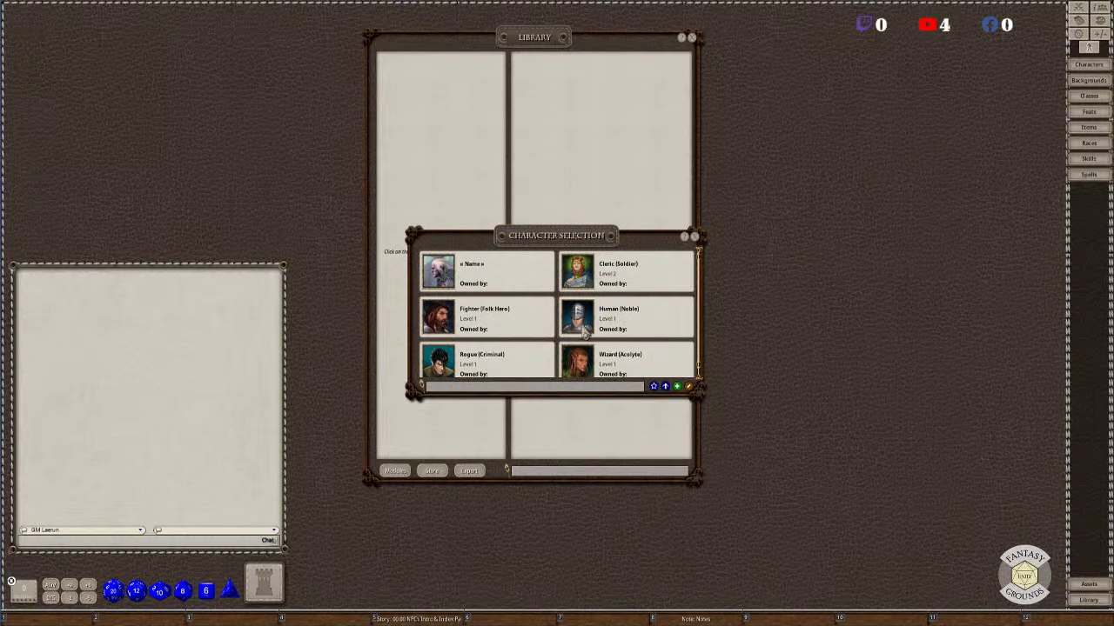
pyautogui.scroll(-1, 583, 332)
pyautogui.scroll(1, 662, 282)
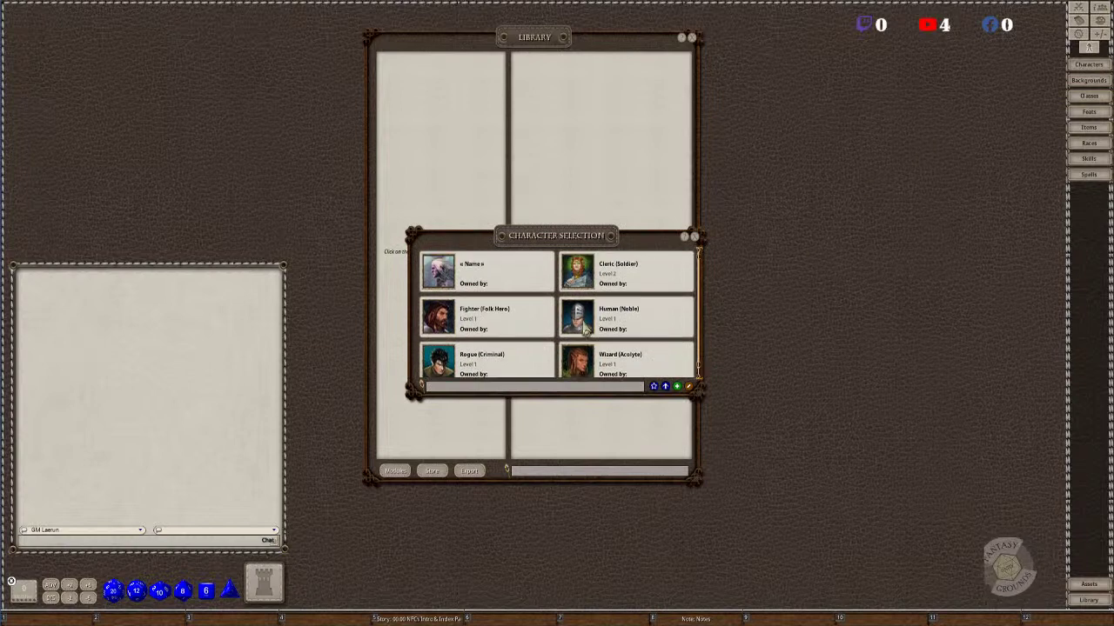
pyautogui.click(693, 237)
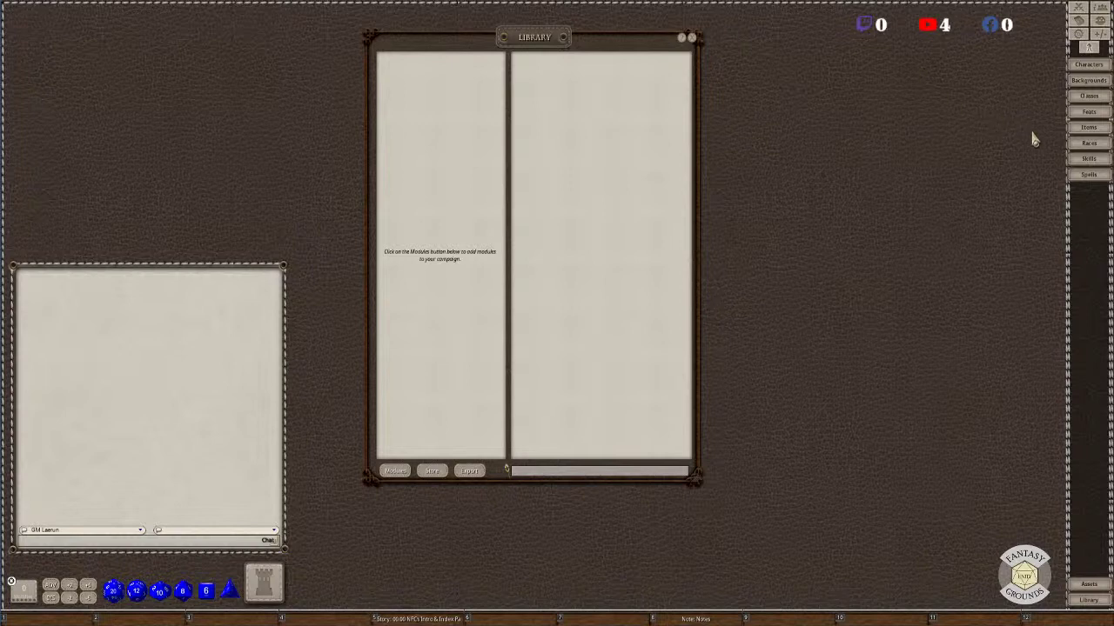
# View the backgrounds list, and close both it and the library window.
pyautogui.click(1088, 80)
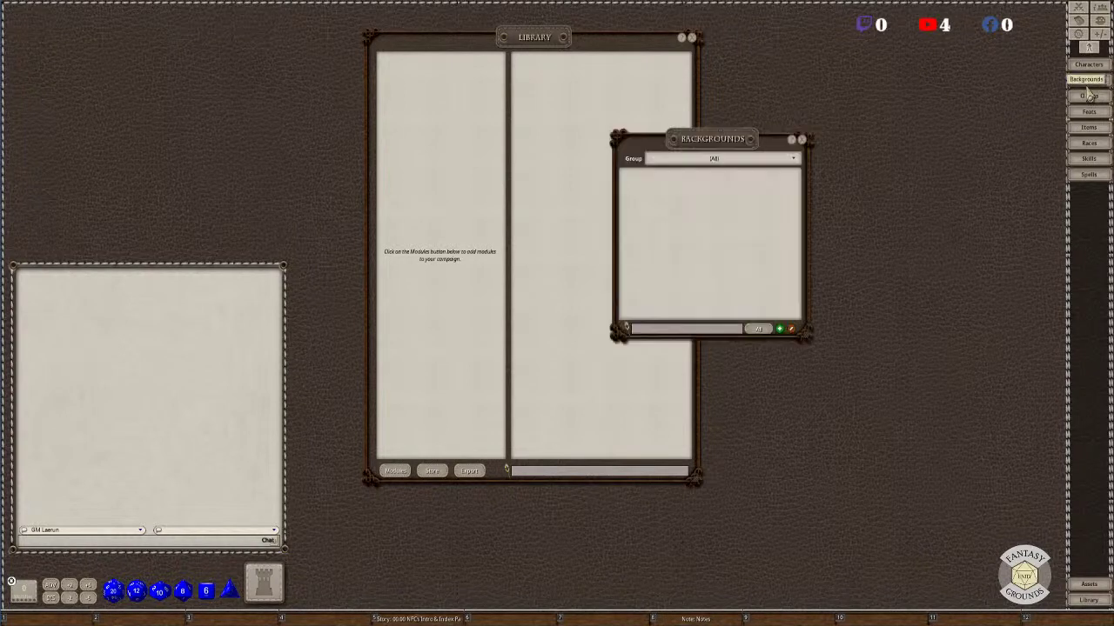
pyautogui.click(801, 140)
pyautogui.click(691, 38)
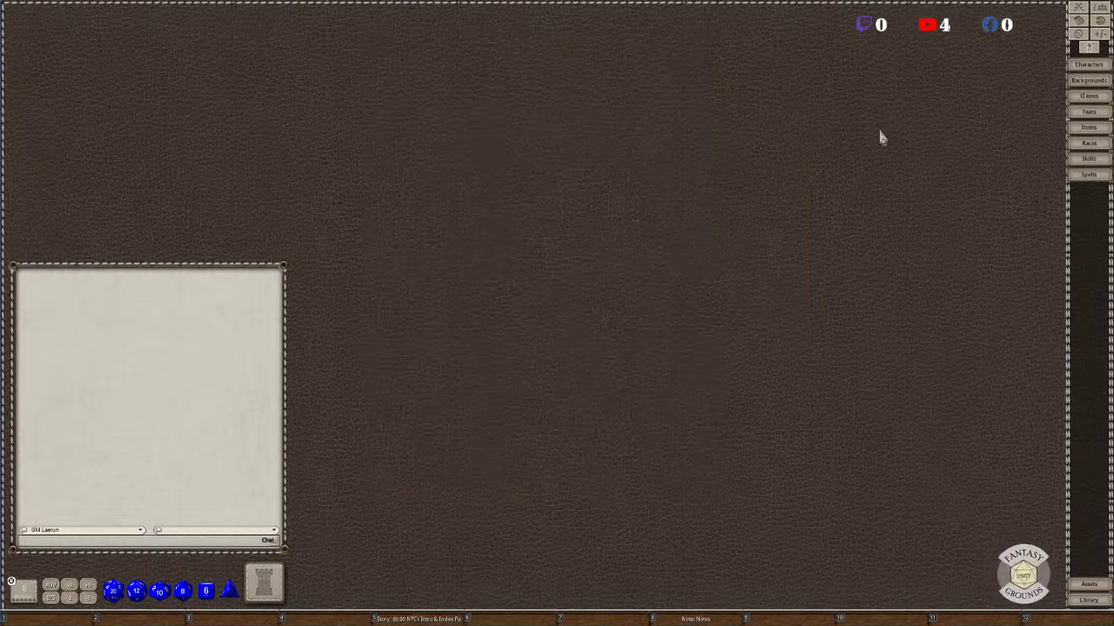
# View the items, races, skills and spells lists in turn, closing each one.
pyautogui.click(1086, 127)
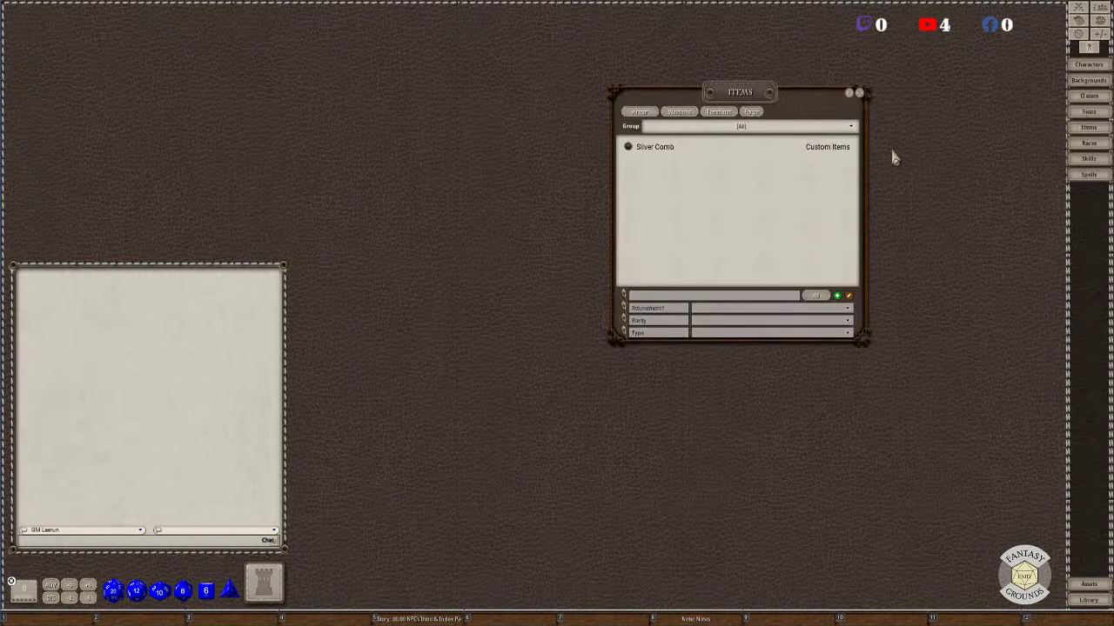
pyautogui.click(864, 95)
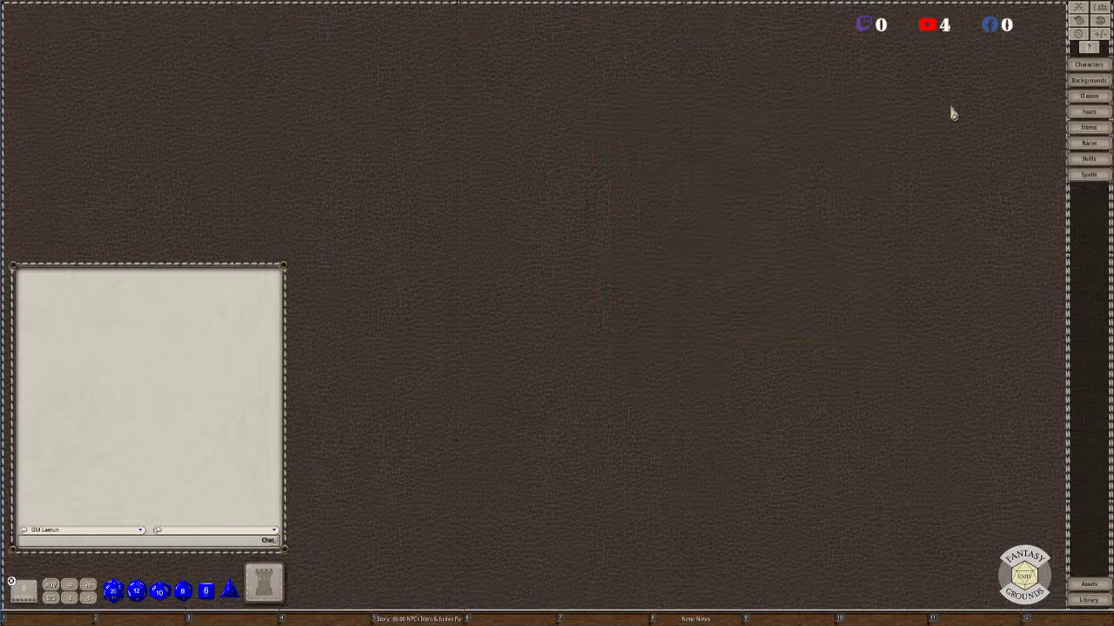
pyautogui.click(1086, 142)
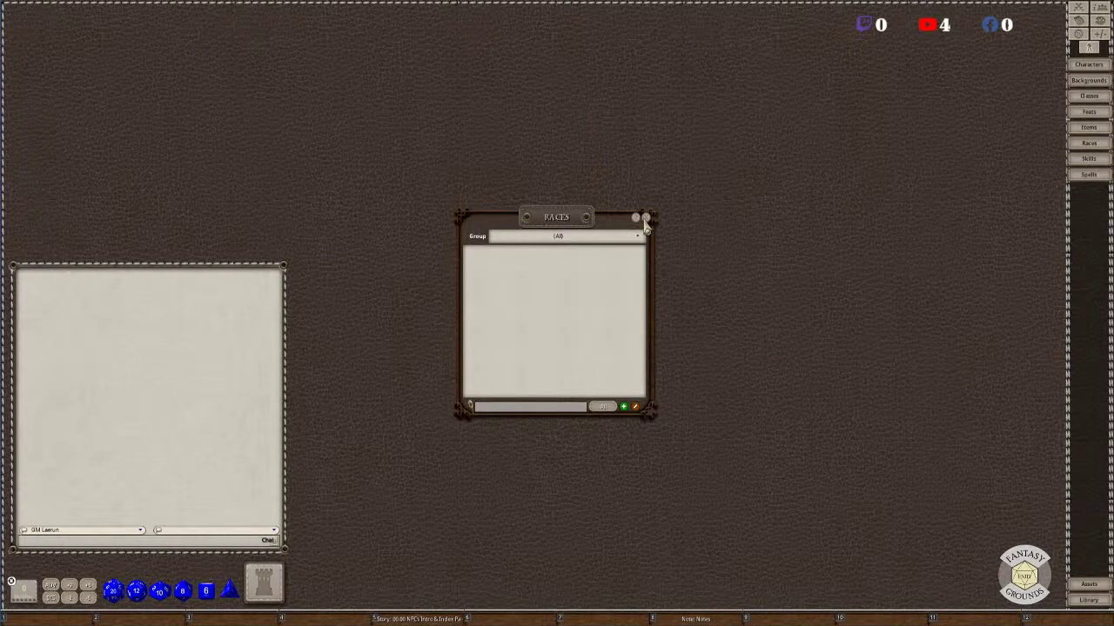
pyautogui.click(646, 218)
pyautogui.click(1088, 158)
pyautogui.click(645, 217)
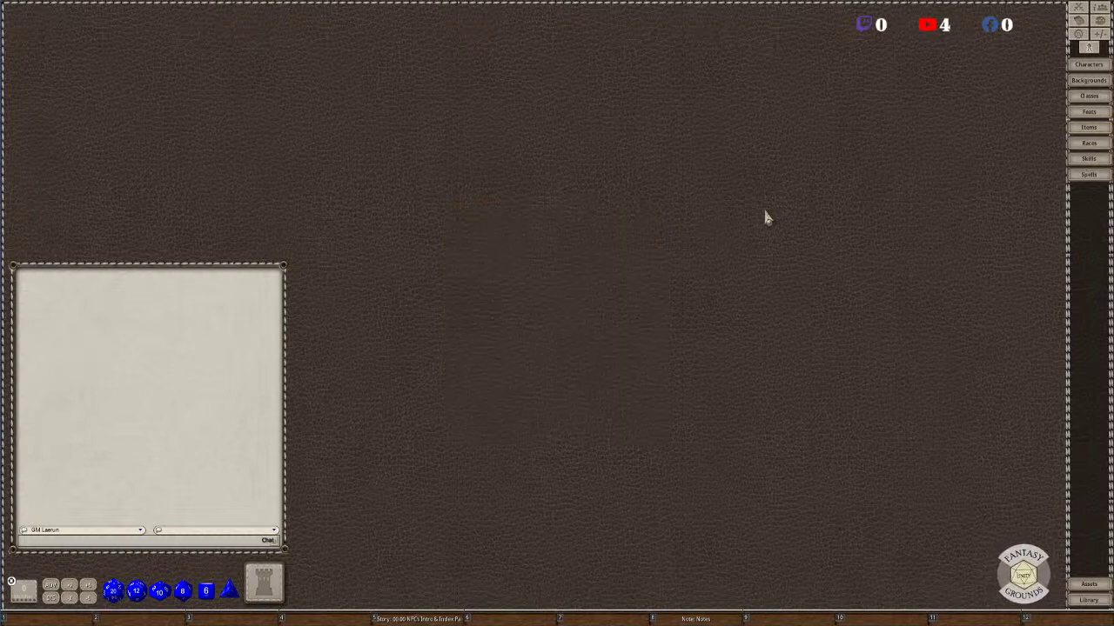
pyautogui.click(1089, 174)
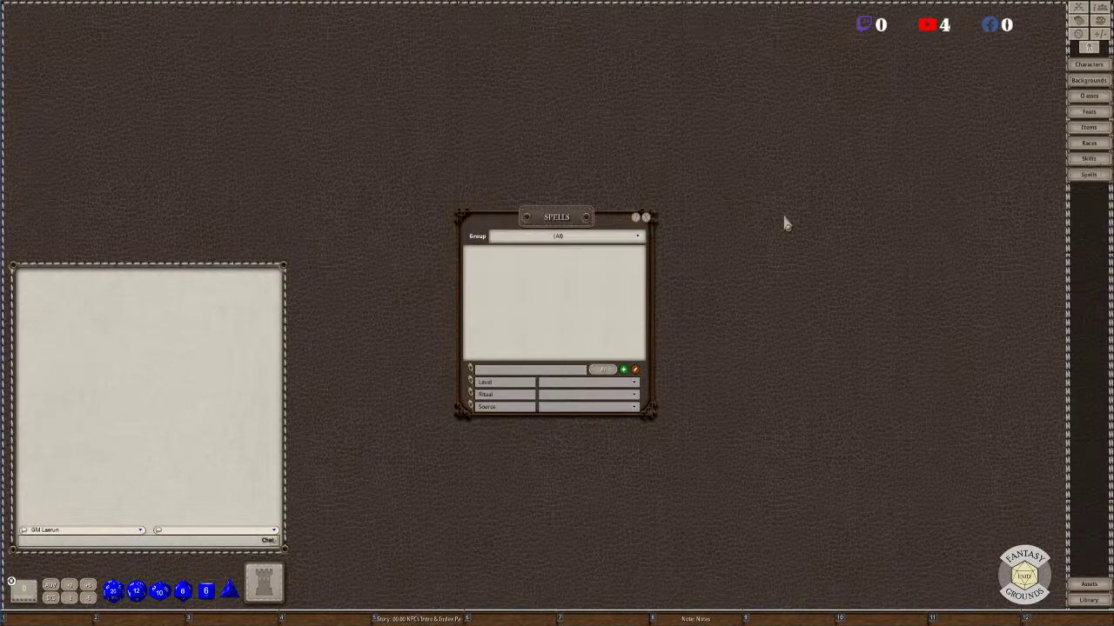
pyautogui.click(645, 218)
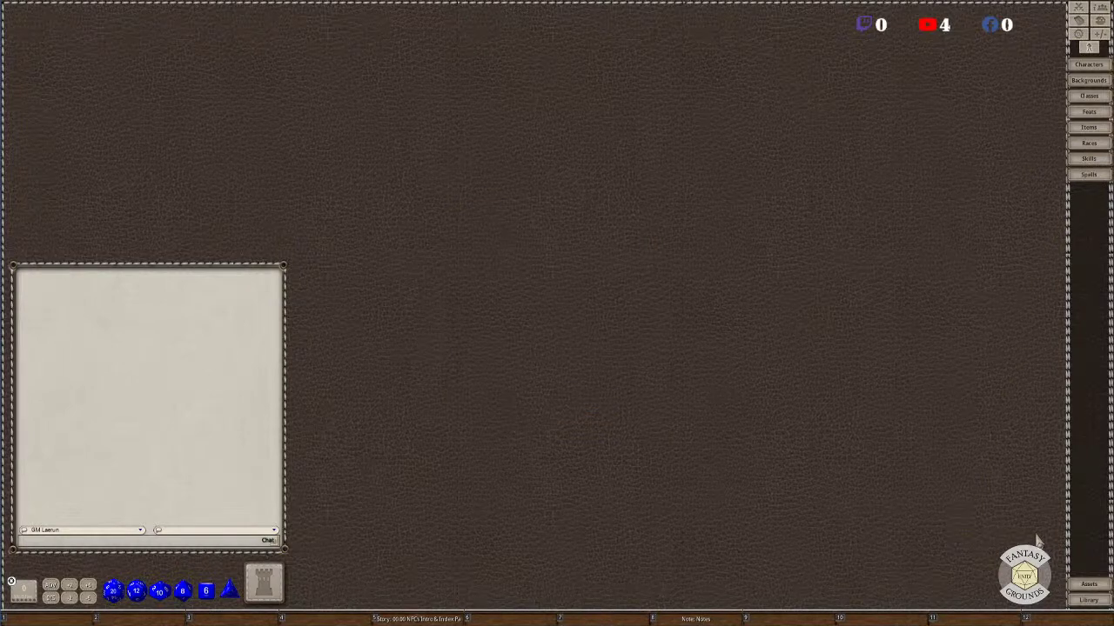
# Open the library's data module activation window and search the modules by the name "player".
pyautogui.click(1089, 599)
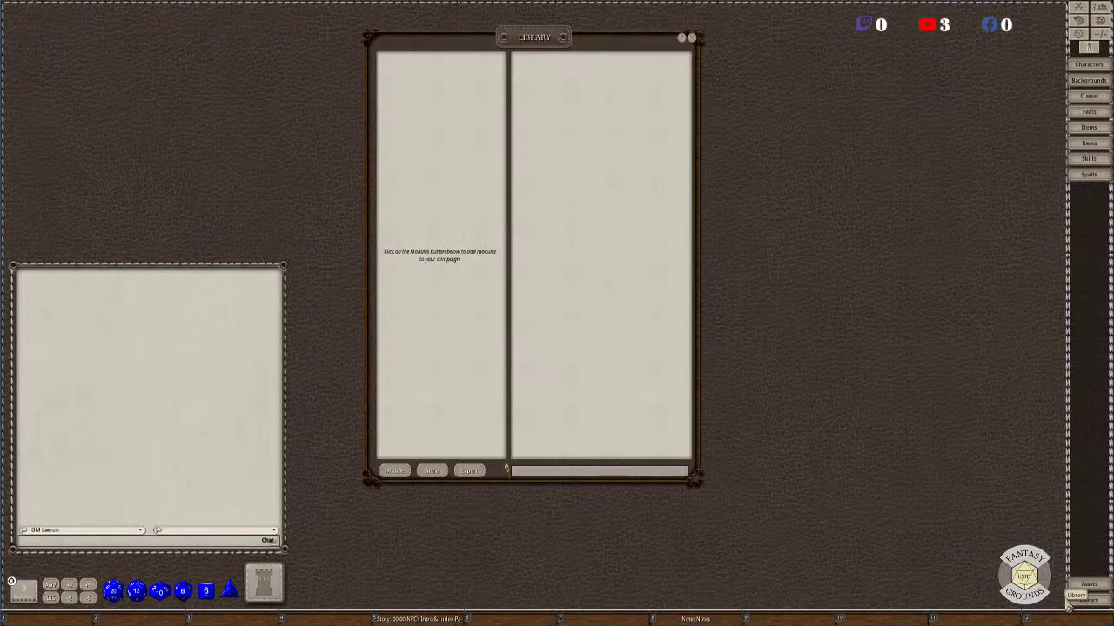
pyautogui.click(394, 472)
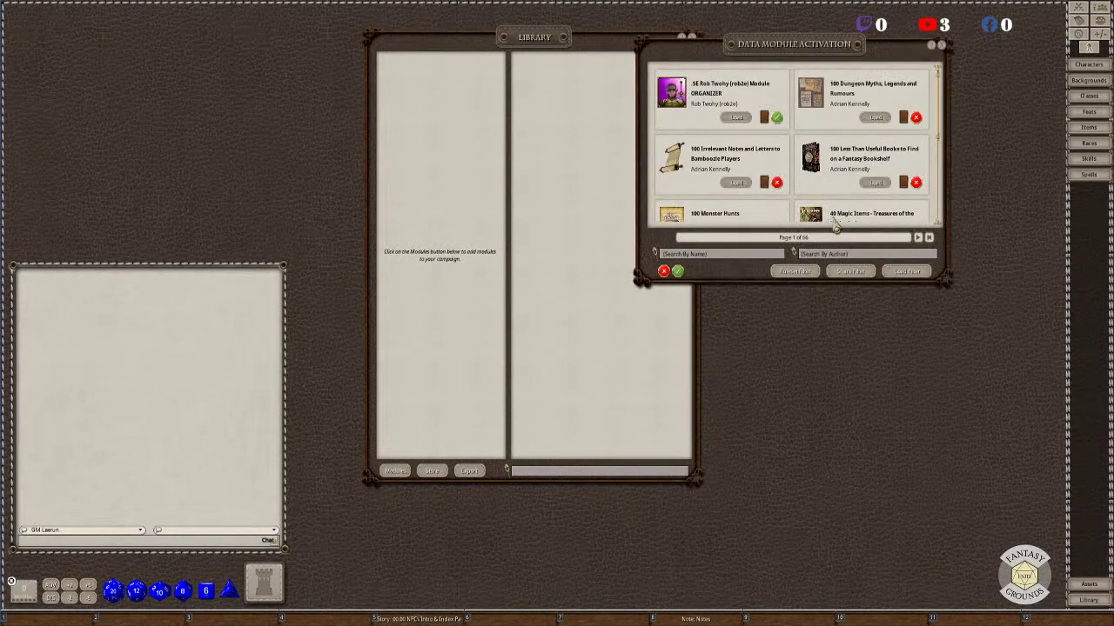
pyautogui.scroll(-4, 834, 218)
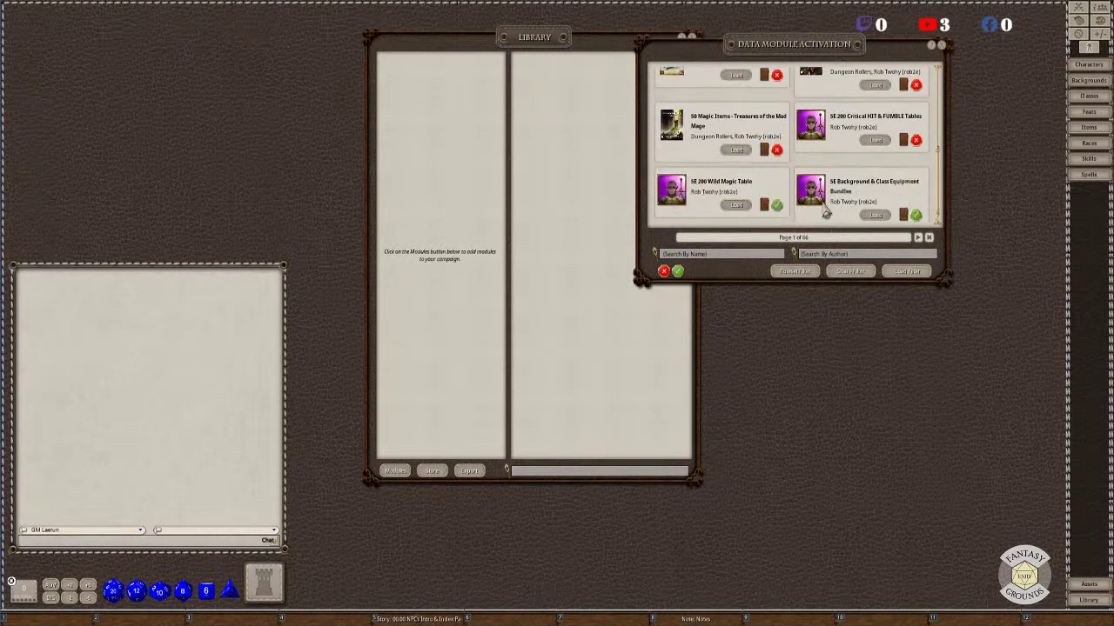
pyautogui.click(707, 255)
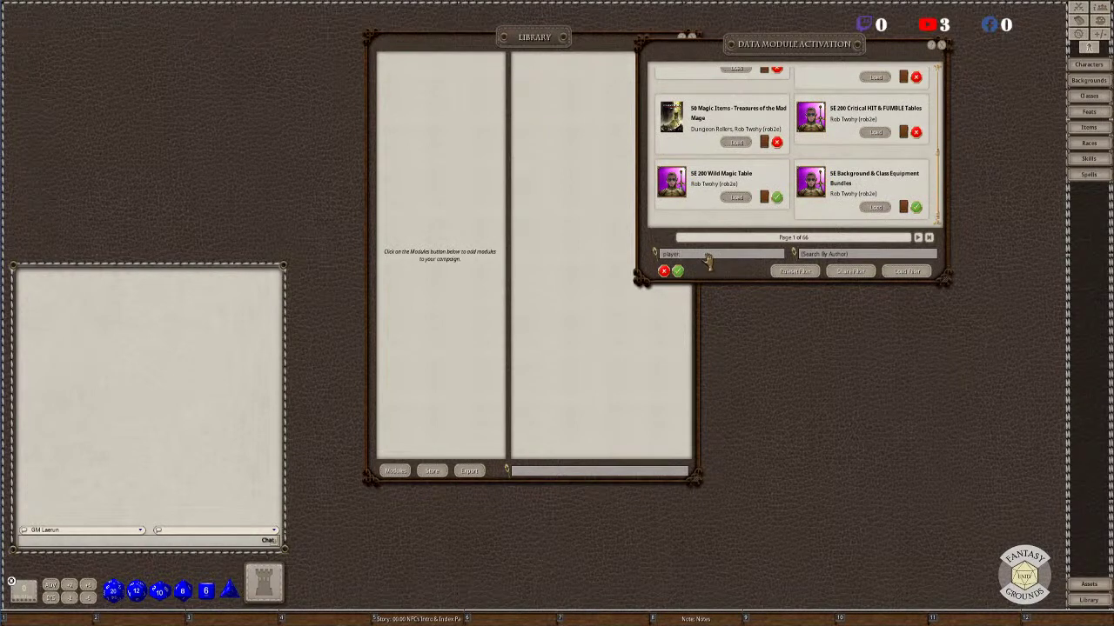
pyautogui.write('player')
pyautogui.press('Return')
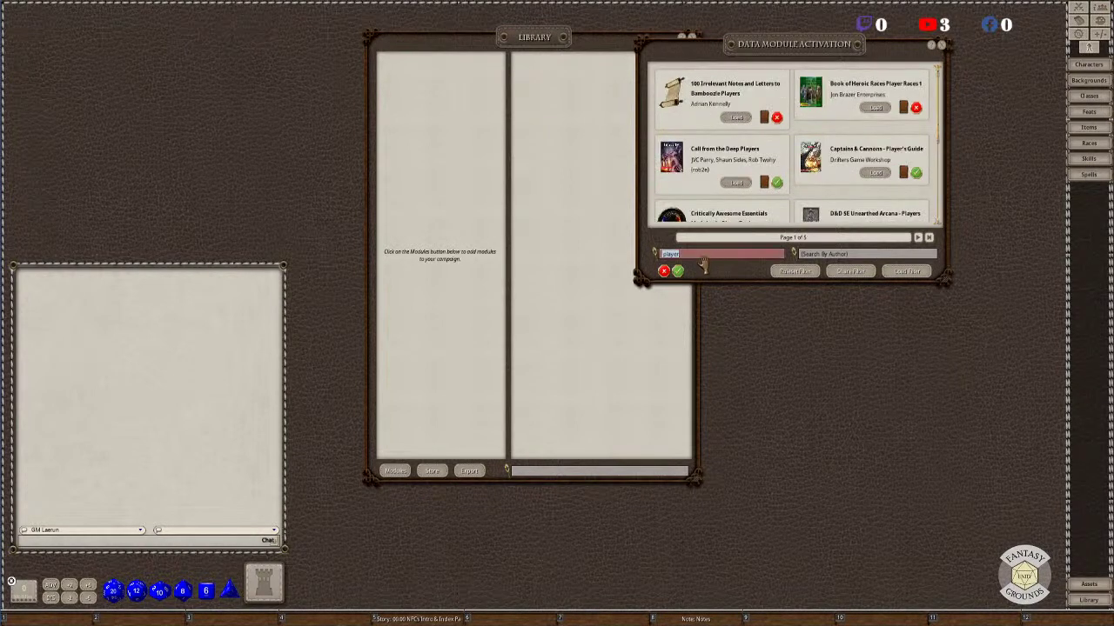
# Toggle the ruleset filter on the module search and browse the first page of matching modules.
pyautogui.click(793, 272)
pyautogui.scroll(-5, 750, 222)
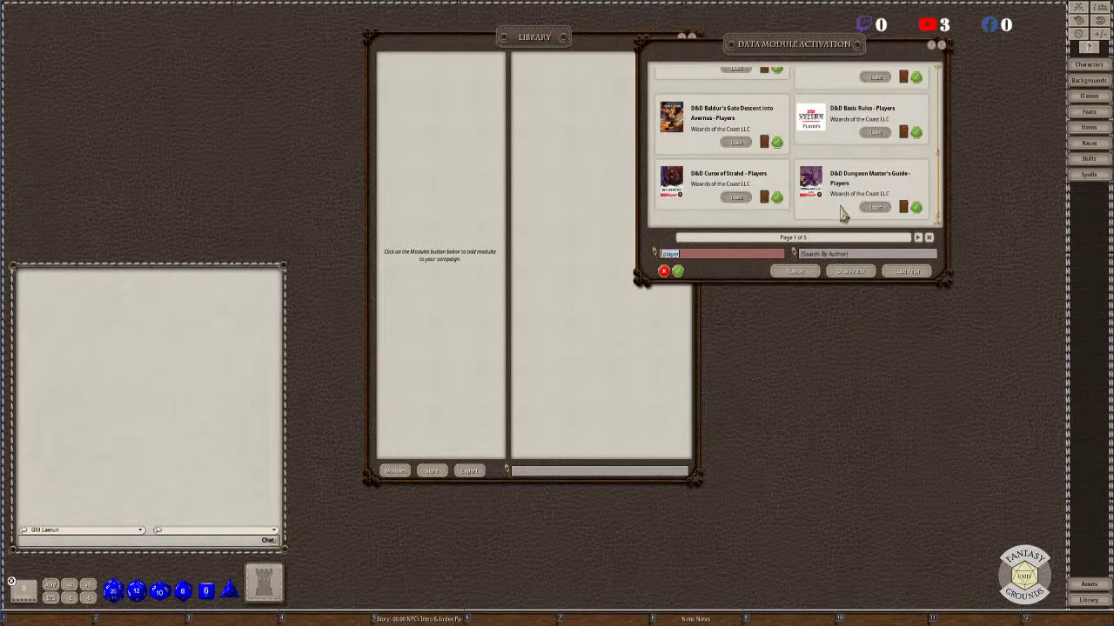
pyautogui.scroll(2, 783, 200)
pyautogui.scroll(3, 783, 200)
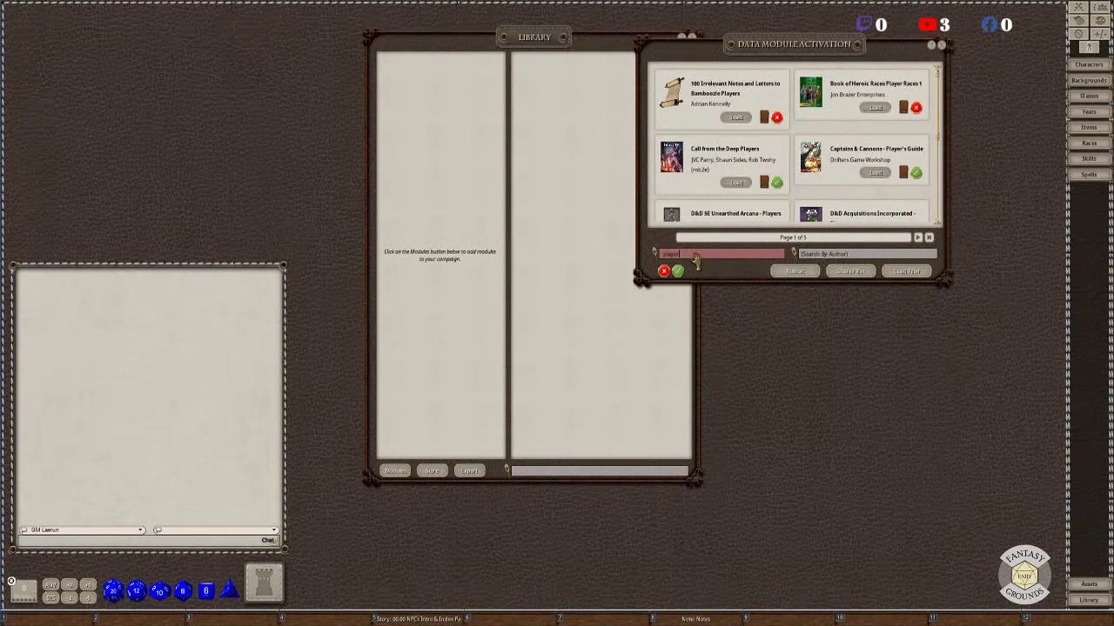
# Narrow the module name search to "player's" and load the D&D Player's Handbook.
pyautogui.write('s')
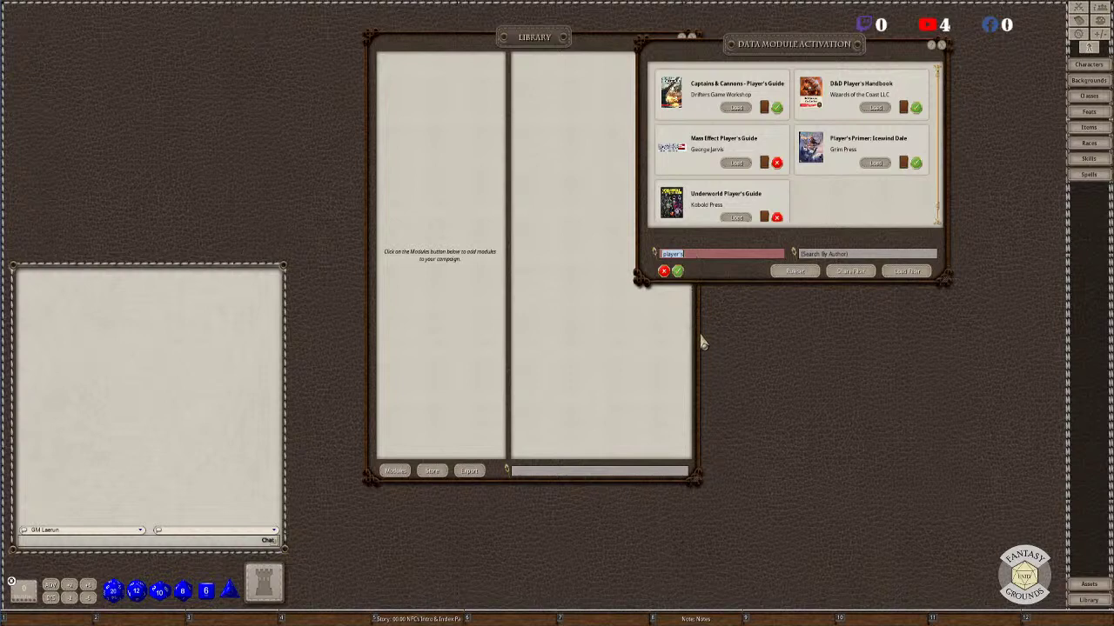
pyautogui.click(875, 107)
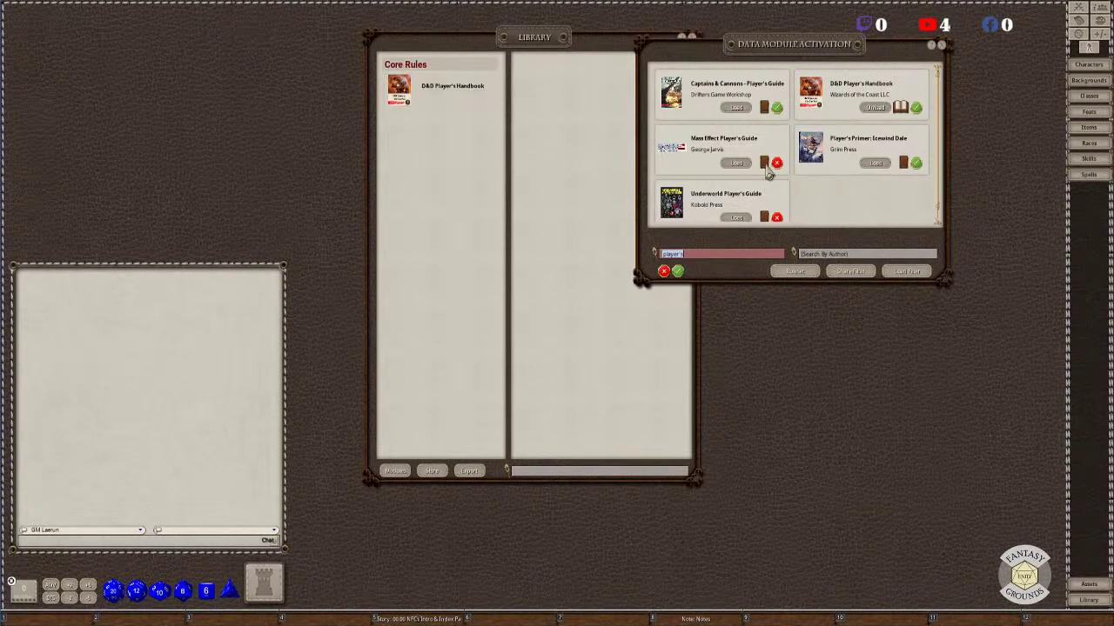
# Check the player load permission marks on the listed modules and close the data module activation window.
pyautogui.scroll(-1, 771, 173)
pyautogui.scroll(1, 773, 175)
pyautogui.scroll(-1, 771, 173)
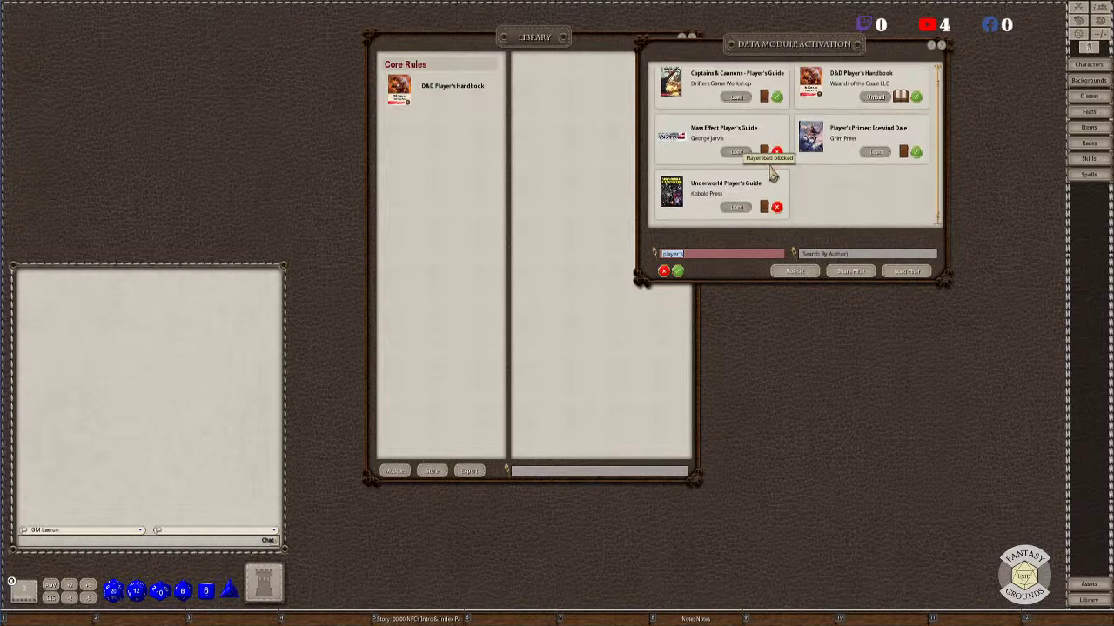
pyautogui.click(942, 46)
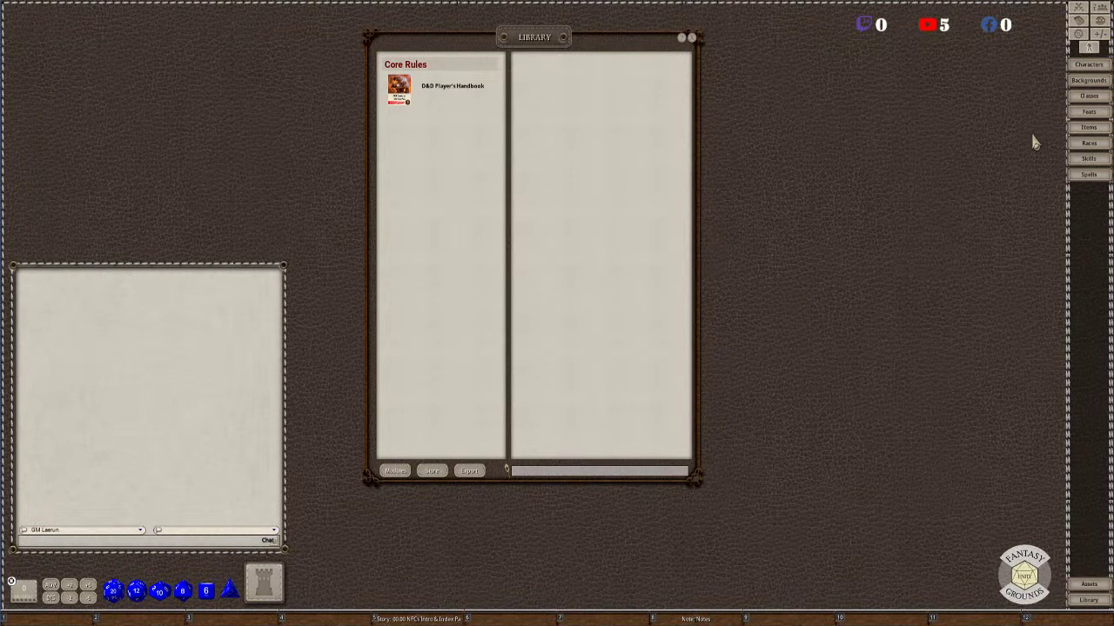
# Open the options window and move it and the library window apart so both are fully visible.
pyautogui.click(1078, 35)
pyautogui.moveTo(647, 40); pyautogui.dragTo(422, 55)
pyautogui.moveTo(574, 205); pyautogui.dragTo(712, 99)
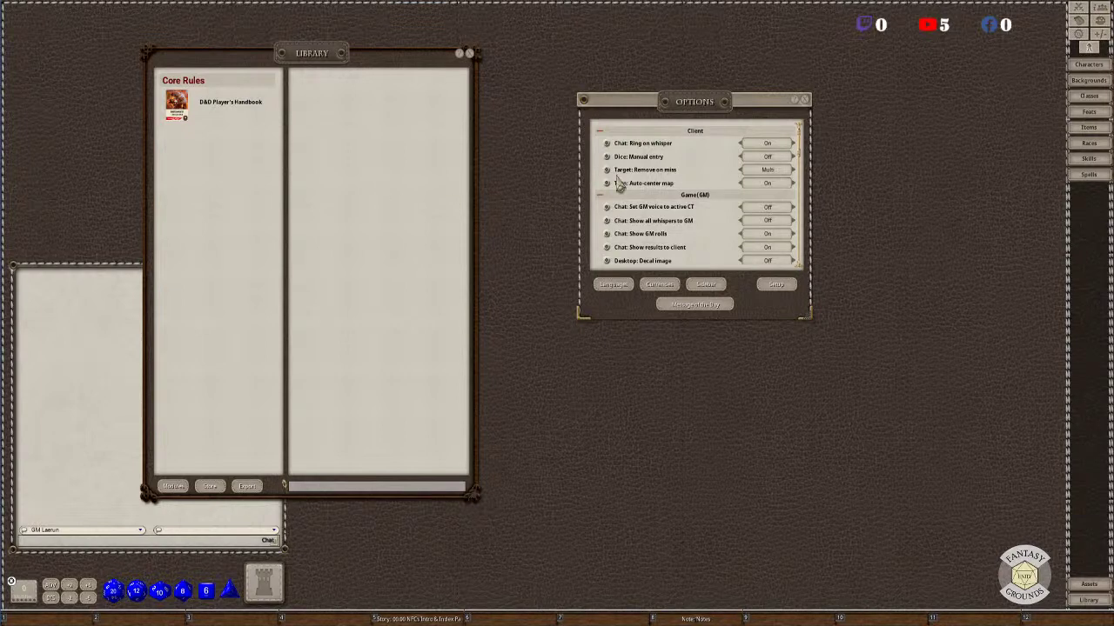
# Review the client, game, combat and token options, and view and close the message of the day.
pyautogui.scroll(-1, 696, 194)
pyautogui.scroll(-1, 731, 233)
pyautogui.scroll(-3, 730, 233)
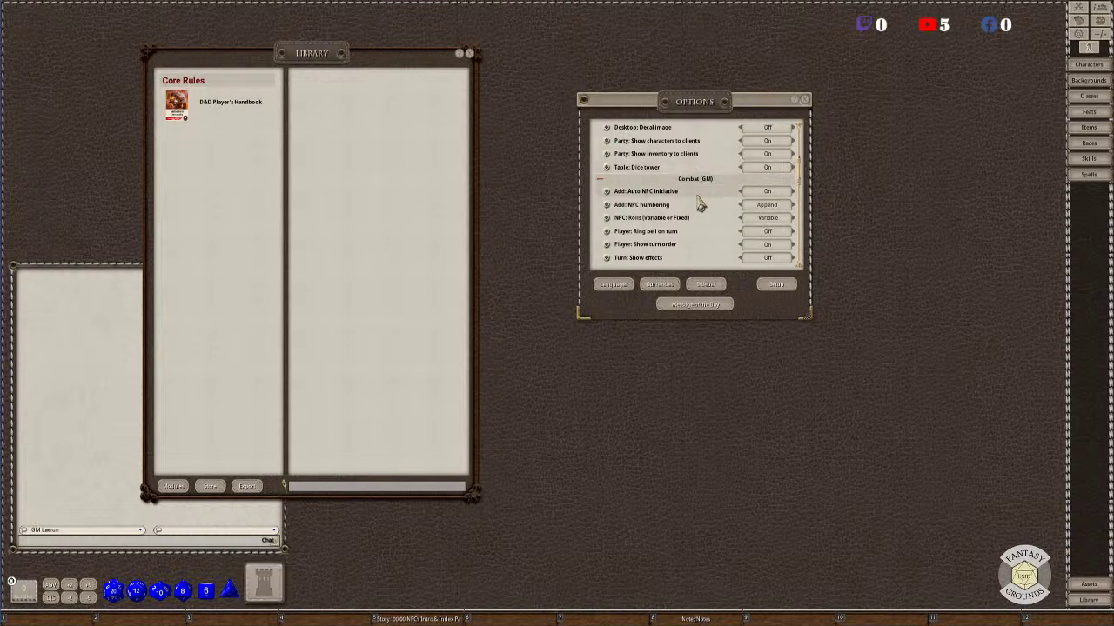
pyautogui.scroll(-5, 701, 203)
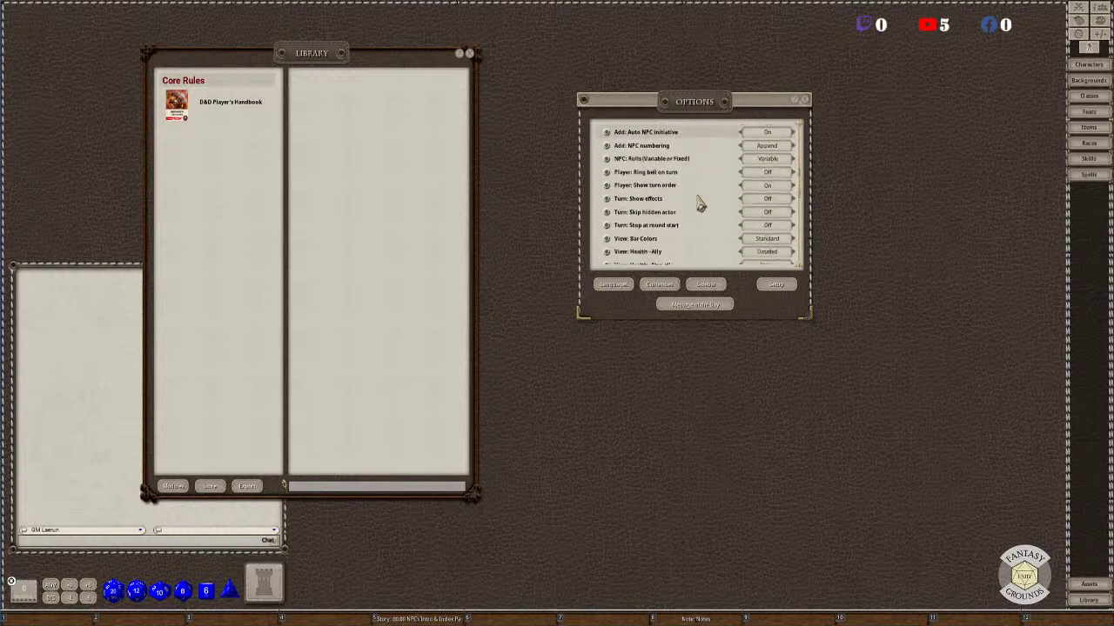
pyautogui.click(702, 308)
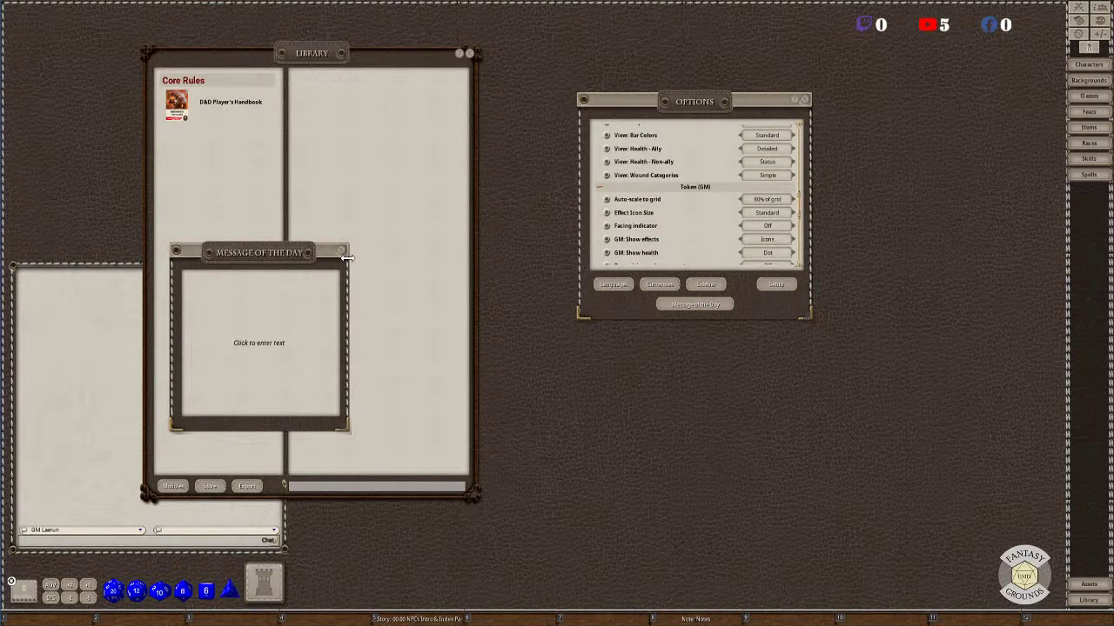
pyautogui.click(342, 253)
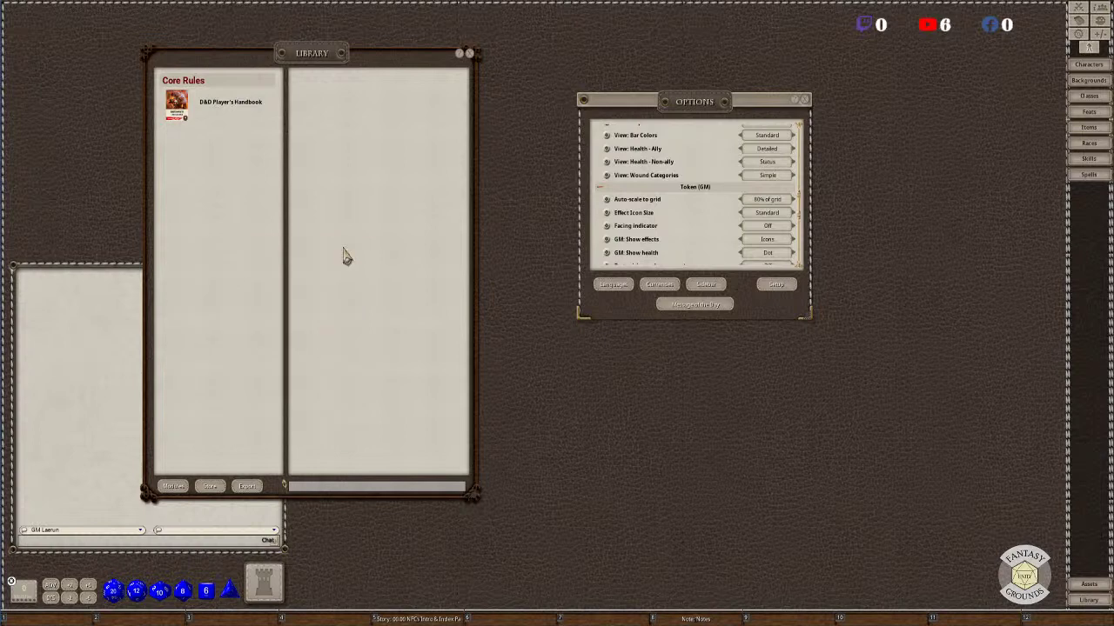
# Clear all record types from the sidebar, apply the Create PC preset, and close the sidebar, options and library windows.
pyautogui.click(706, 284)
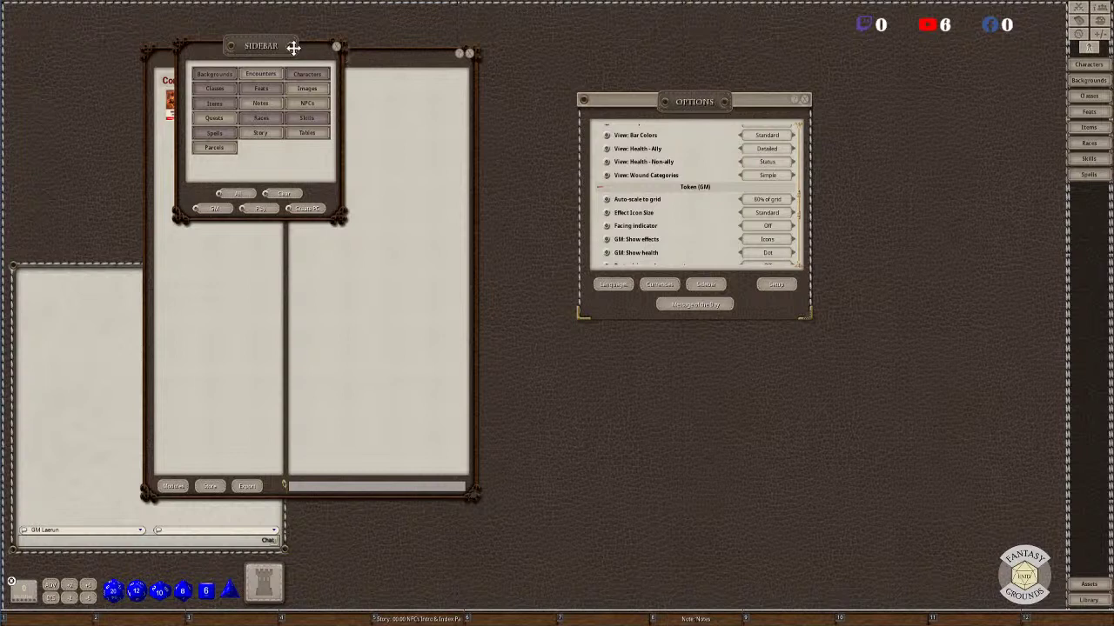
pyautogui.moveTo(307, 53); pyautogui.dragTo(560, 190)
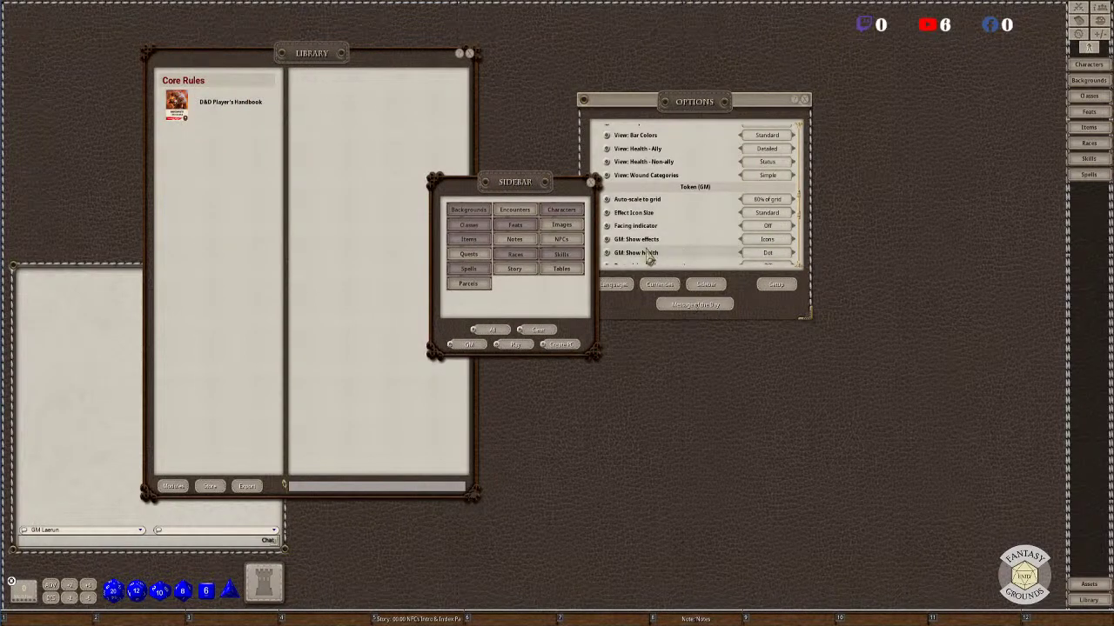
pyautogui.scroll(-5, 652, 251)
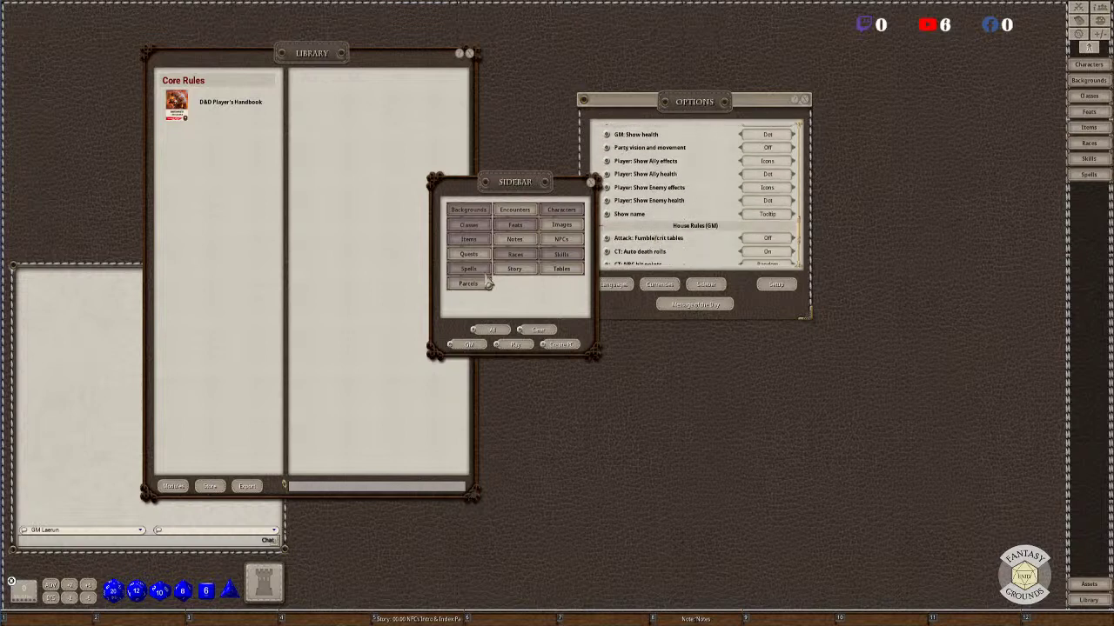
pyautogui.click(537, 330)
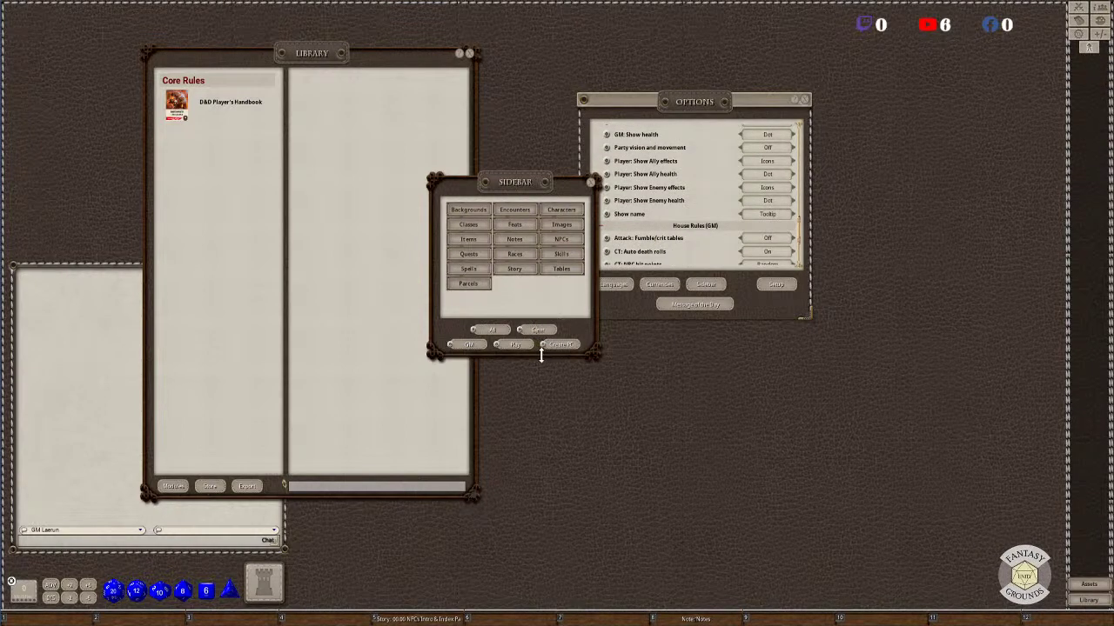
pyautogui.click(566, 345)
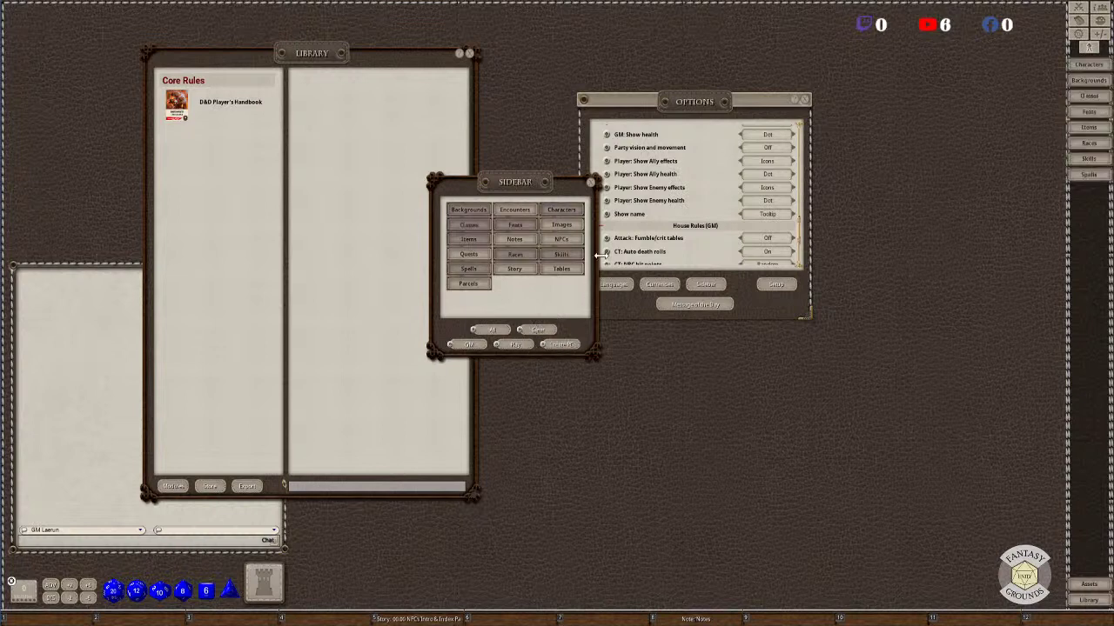
pyautogui.click(592, 185)
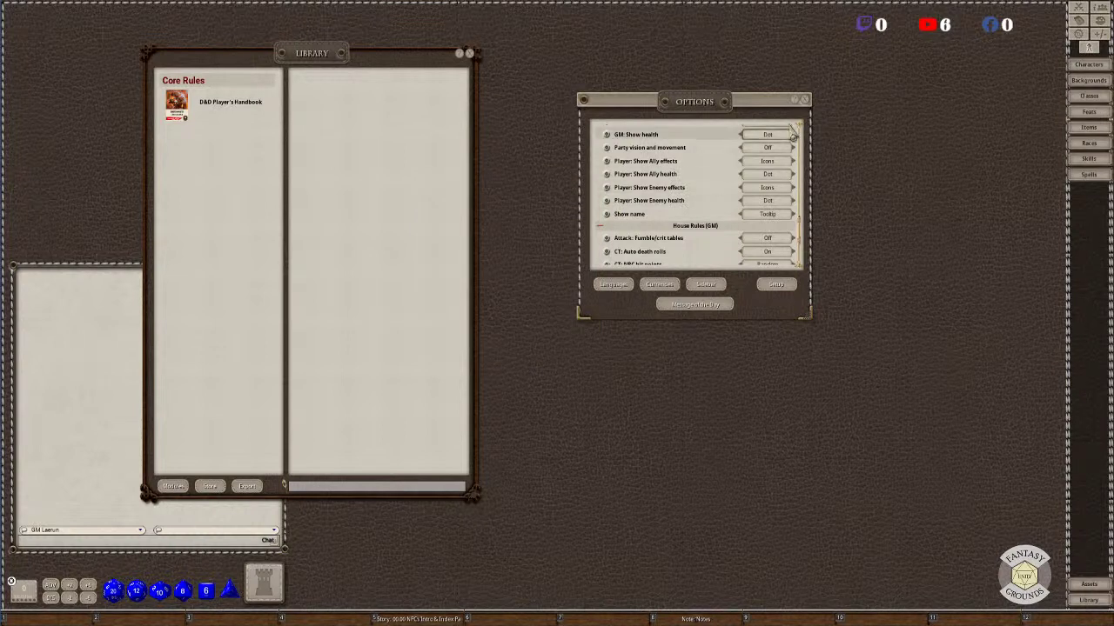
pyautogui.click(805, 102)
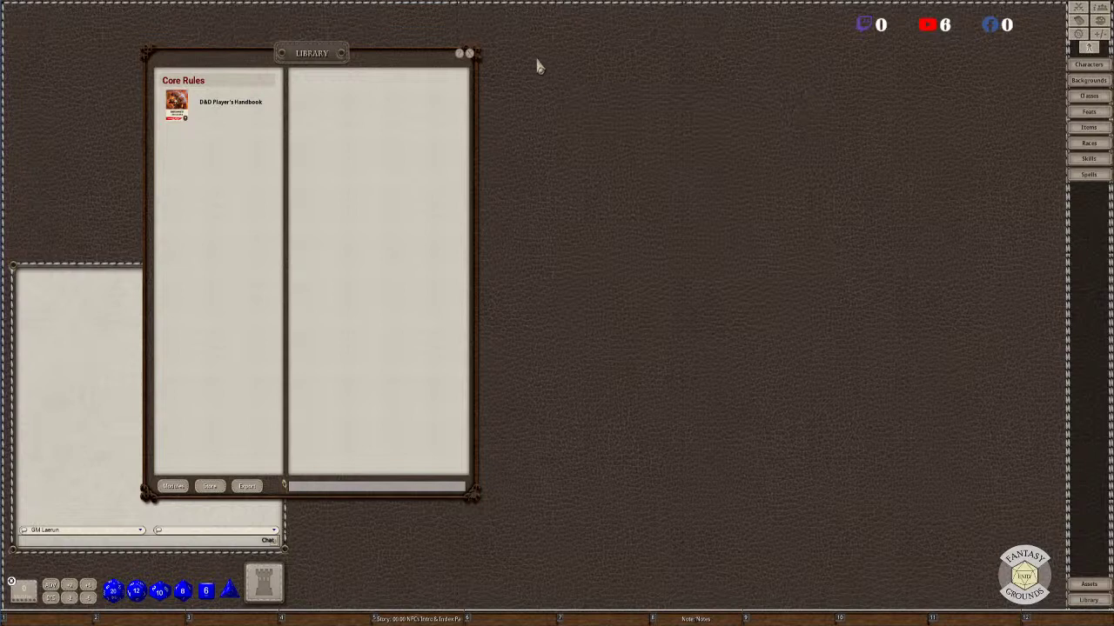
pyautogui.click(469, 54)
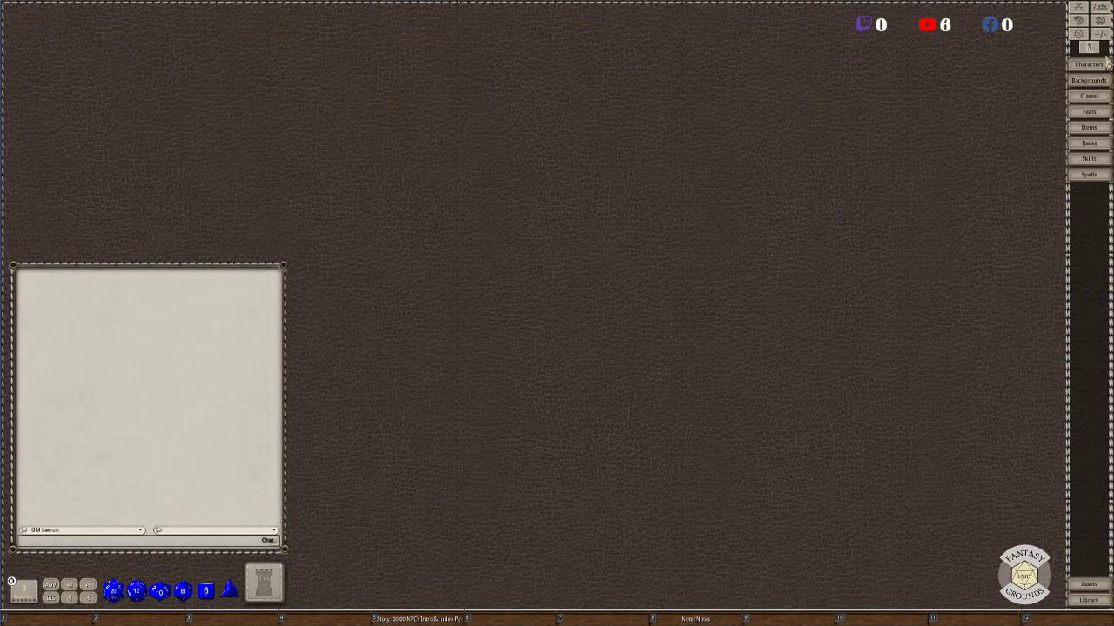
# Toggle the dice text color twice, set the user color to mint green, and close the color window.
pyautogui.click(1100, 19)
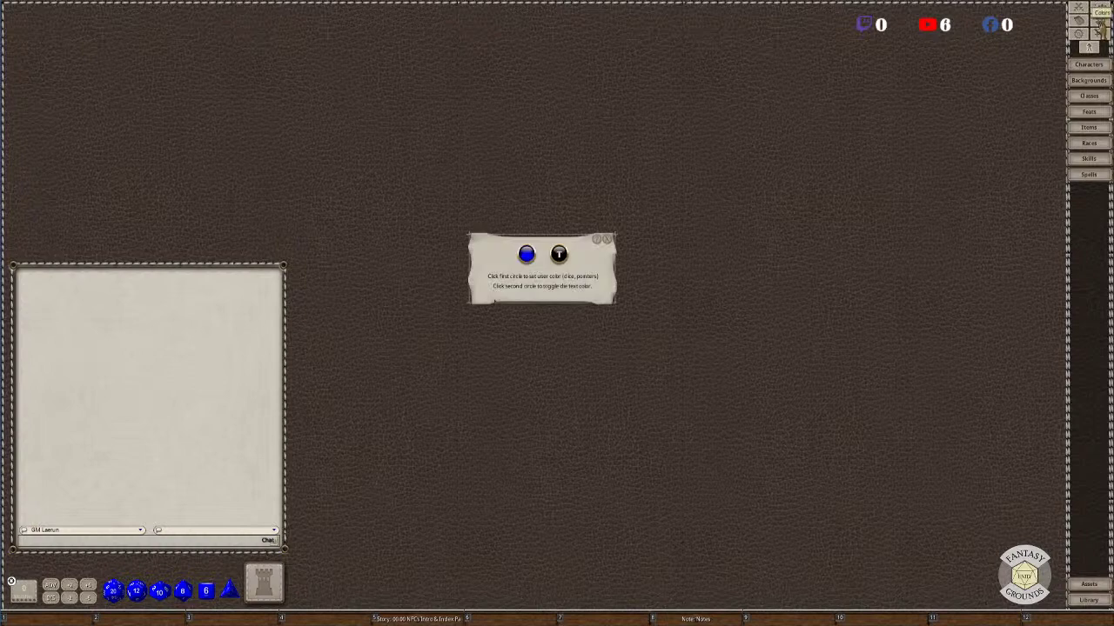
pyautogui.click(561, 256)
pyautogui.click(561, 255)
pyautogui.click(527, 261)
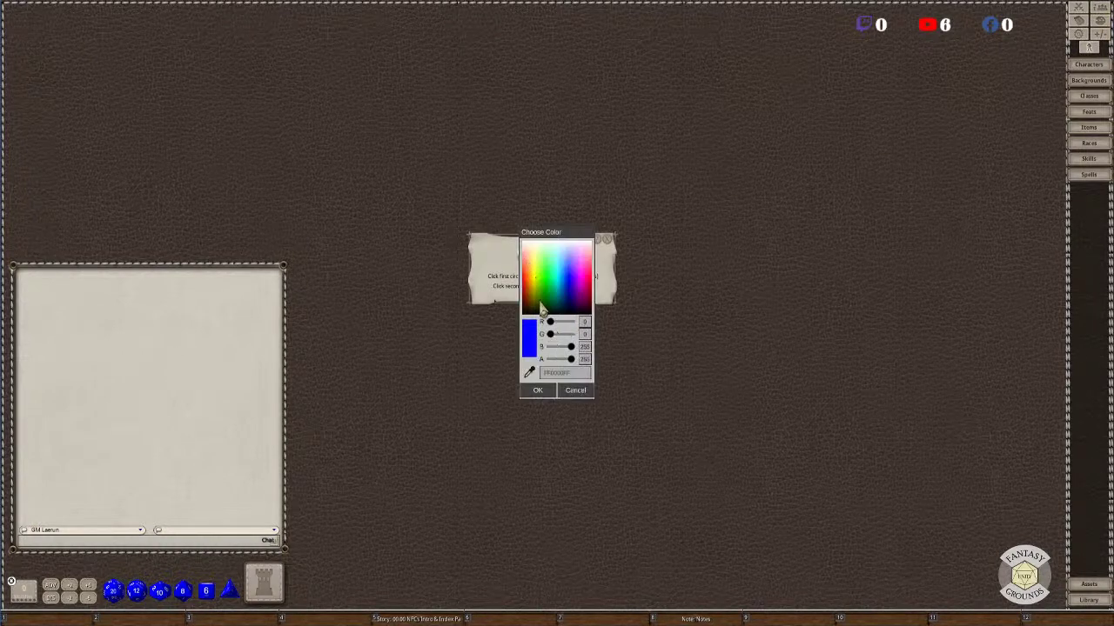
pyautogui.moveTo(541, 307); pyautogui.dragTo(555, 268)
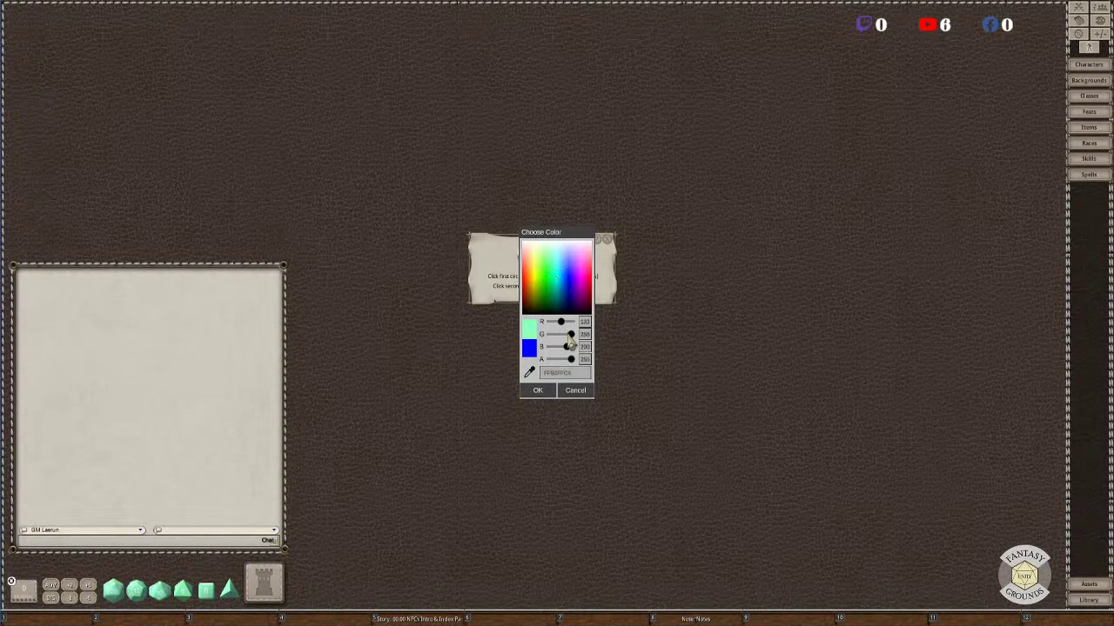
pyautogui.click(537, 390)
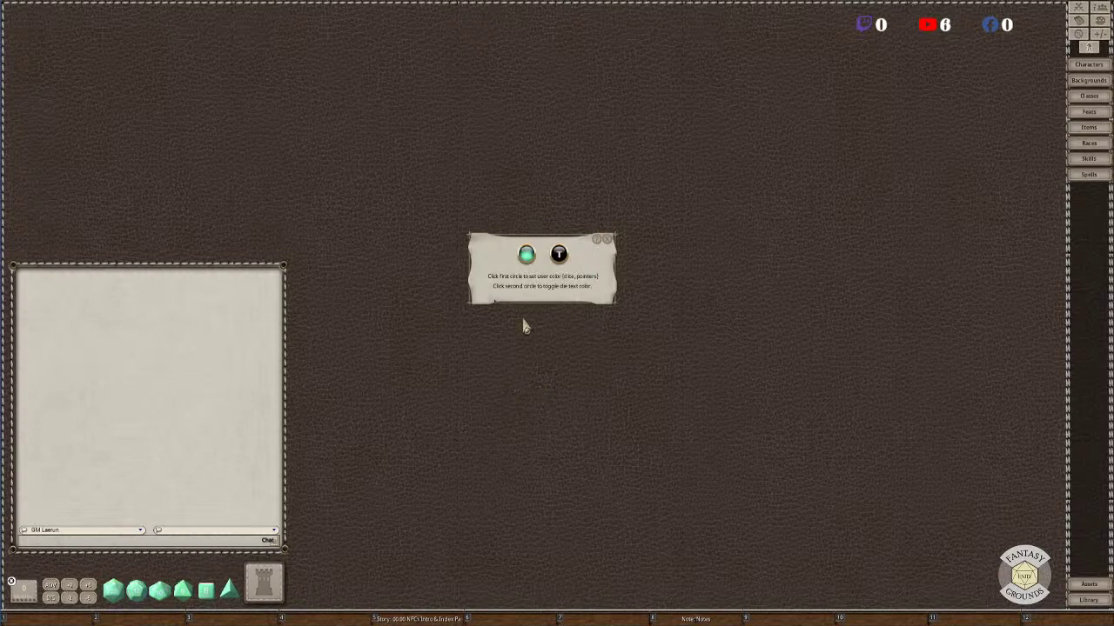
pyautogui.click(606, 239)
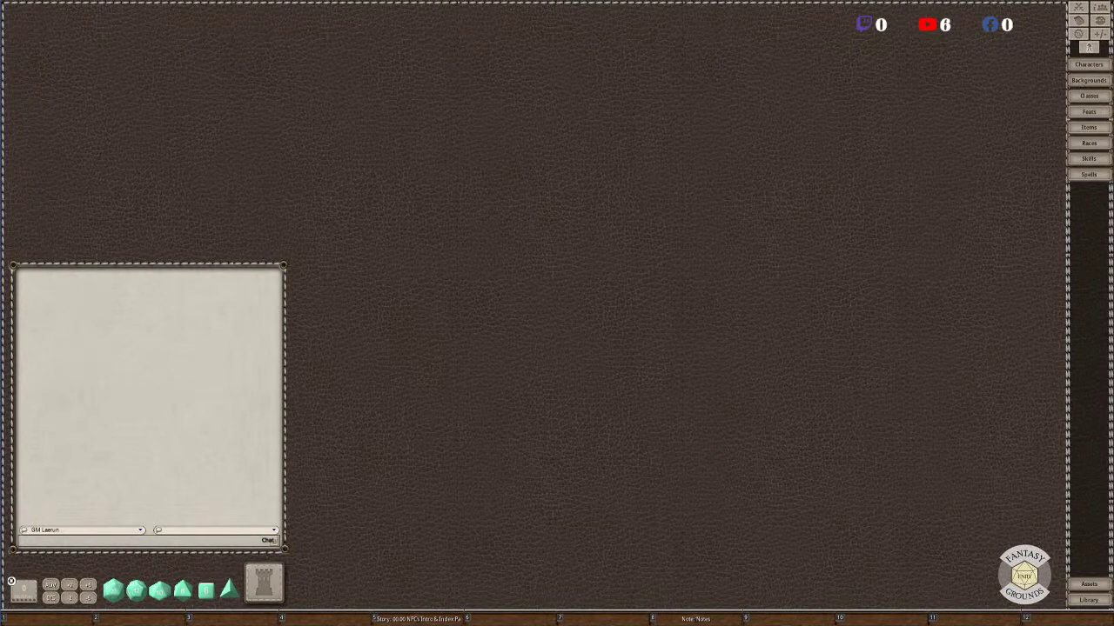
# Reopen the module activation list from the library, close the library, and browse the listed modules through to page 3.
pyautogui.click(1087, 601)
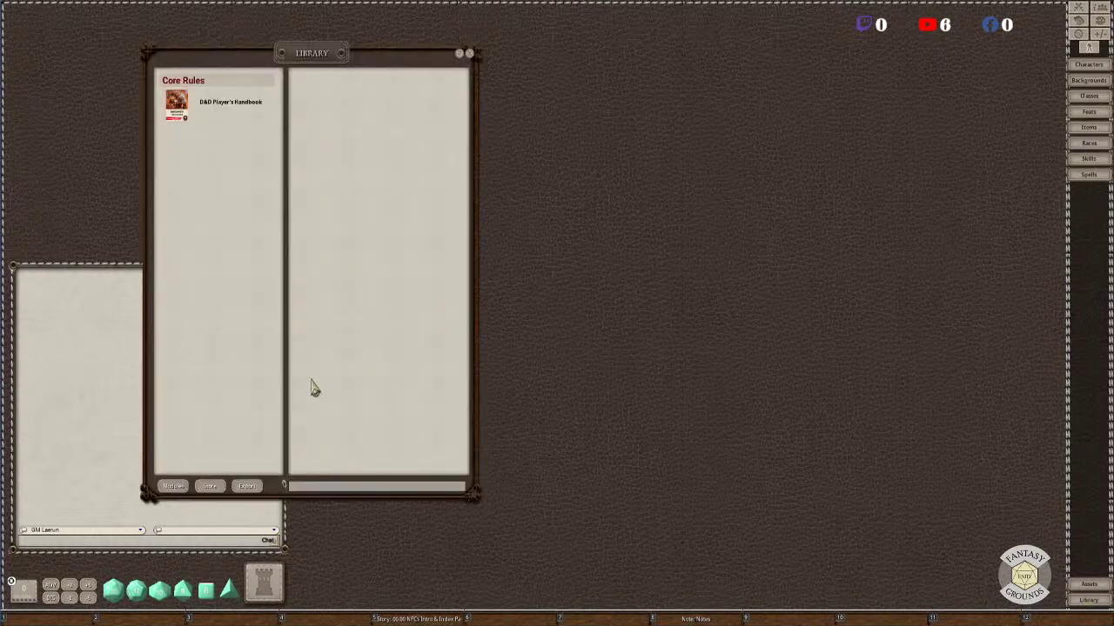
pyautogui.click(174, 494)
pyautogui.scroll(-3, 749, 120)
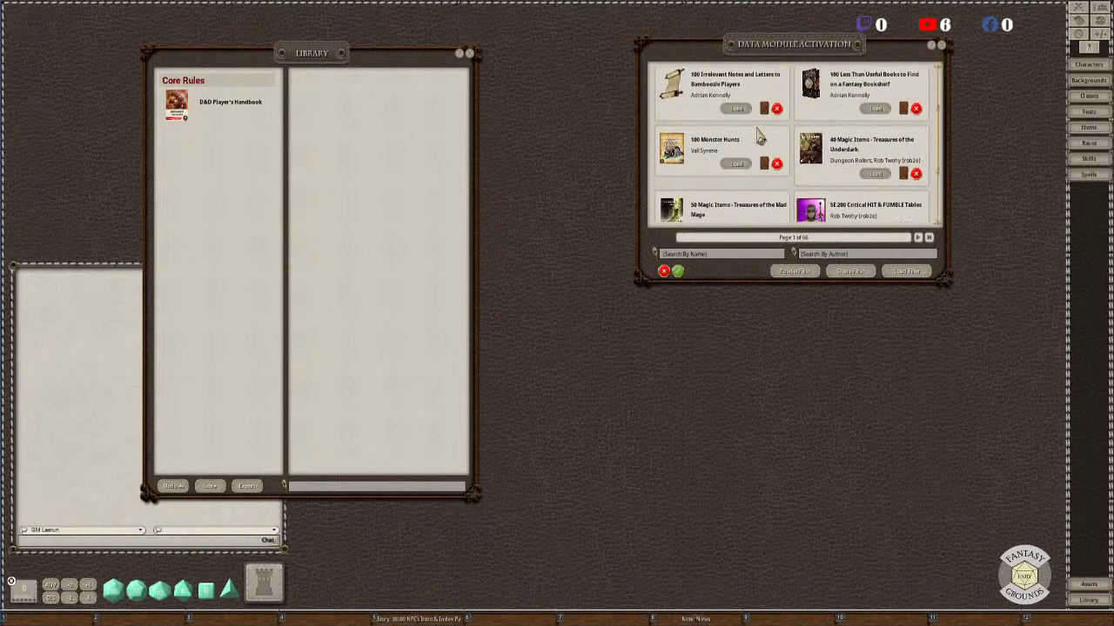
pyautogui.scroll(-3, 760, 139)
pyautogui.scroll(3, 762, 152)
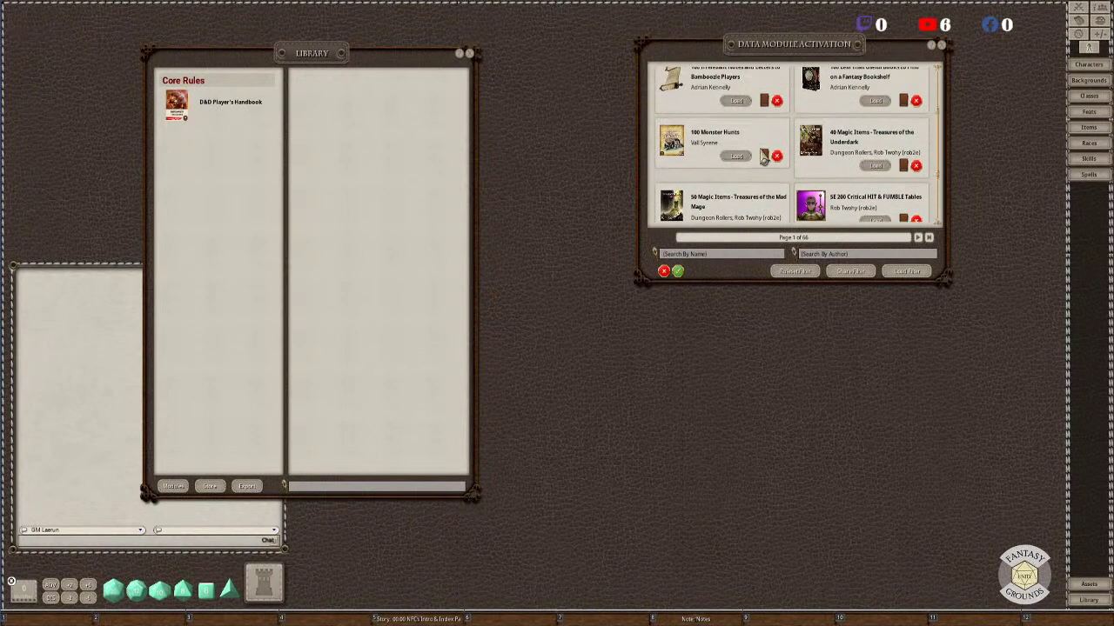
pyautogui.scroll(-5, 763, 157)
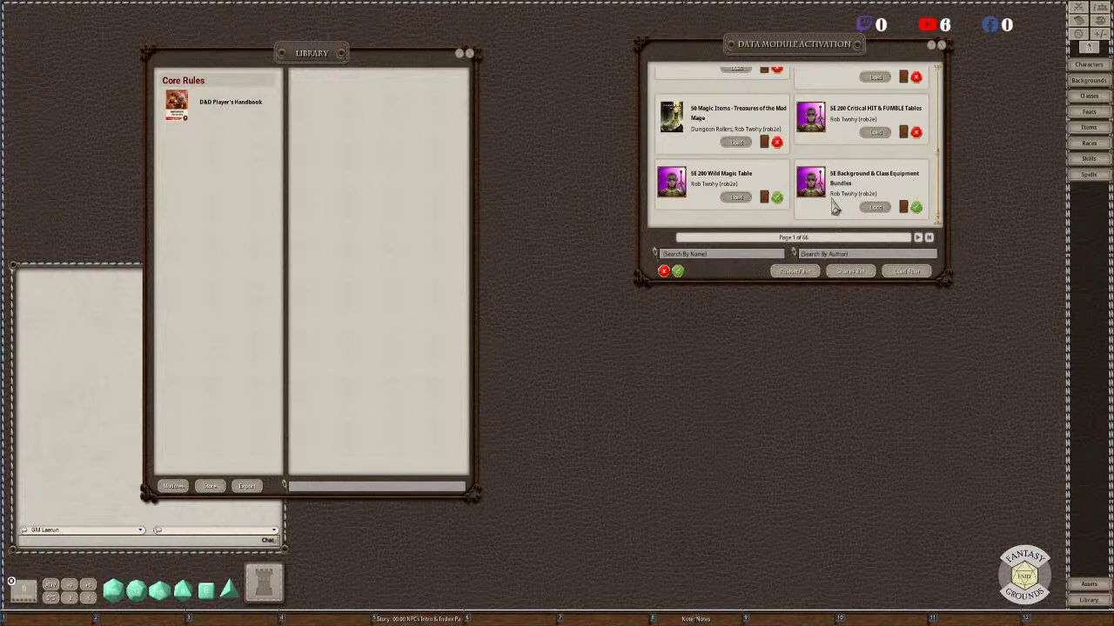
pyautogui.click(471, 55)
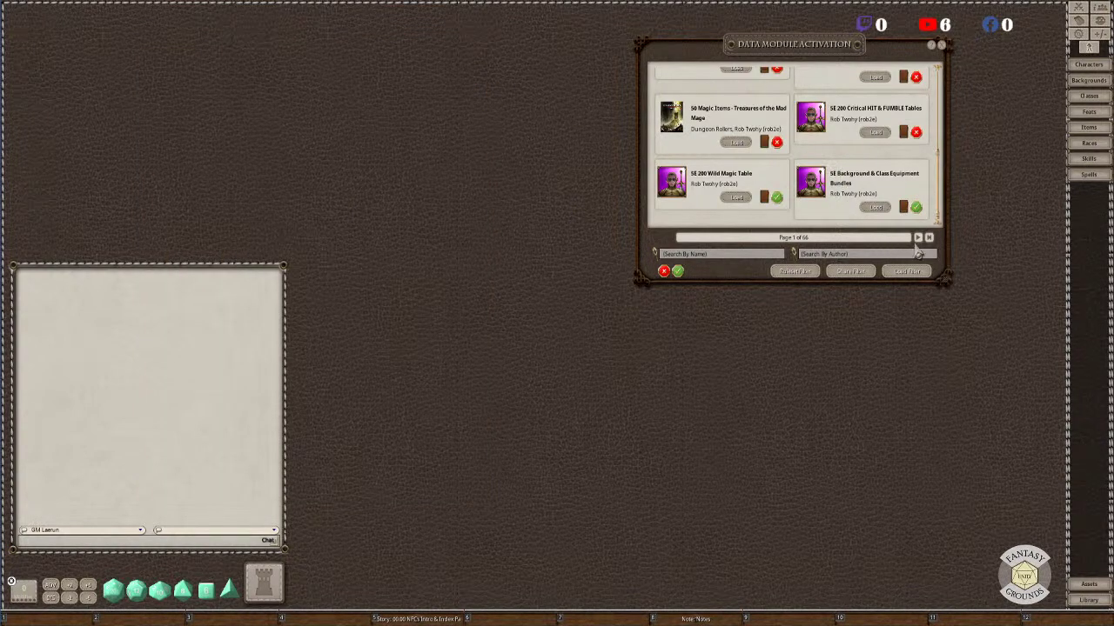
pyautogui.click(917, 237)
pyautogui.click(919, 241)
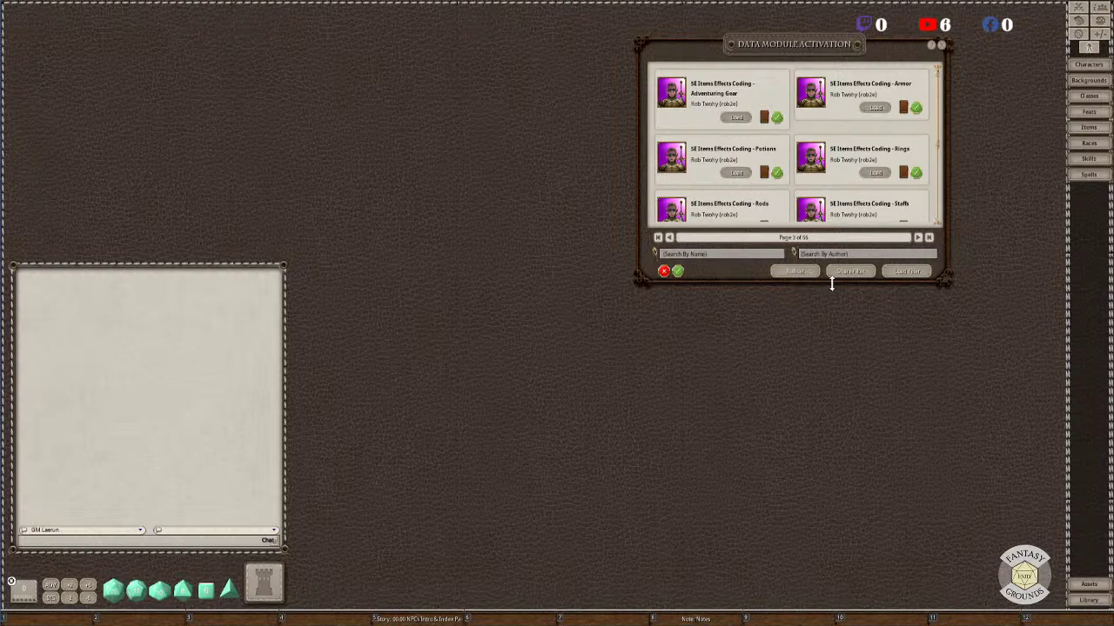
# Filter the module list to generic modules, look through them, and return to the list without a ruleset filter.
pyautogui.click(797, 272)
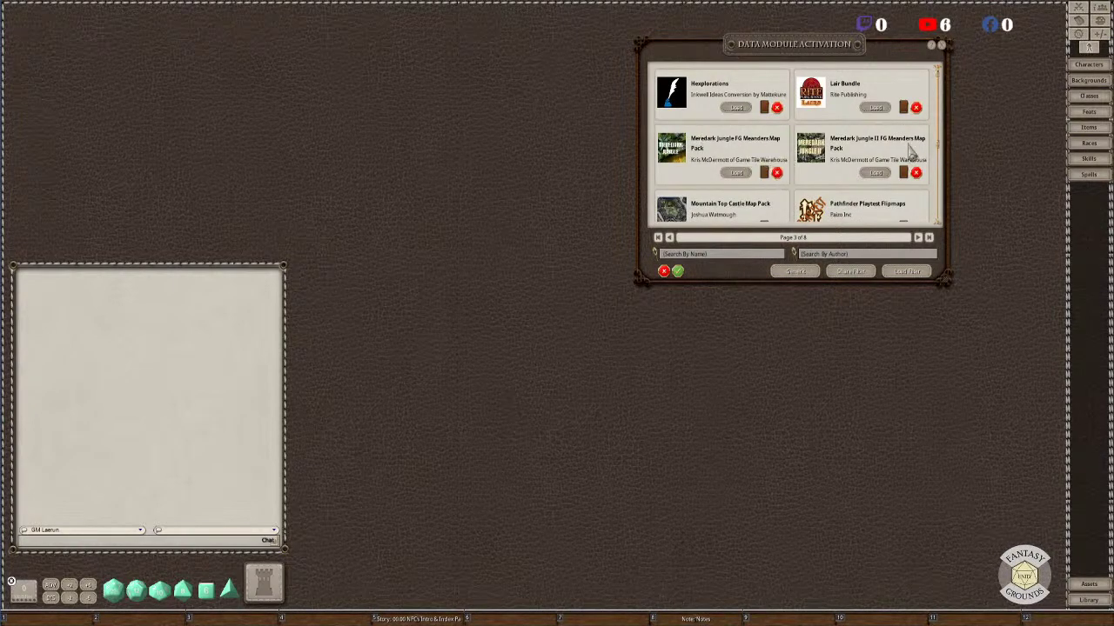
pyautogui.scroll(-5, 870, 165)
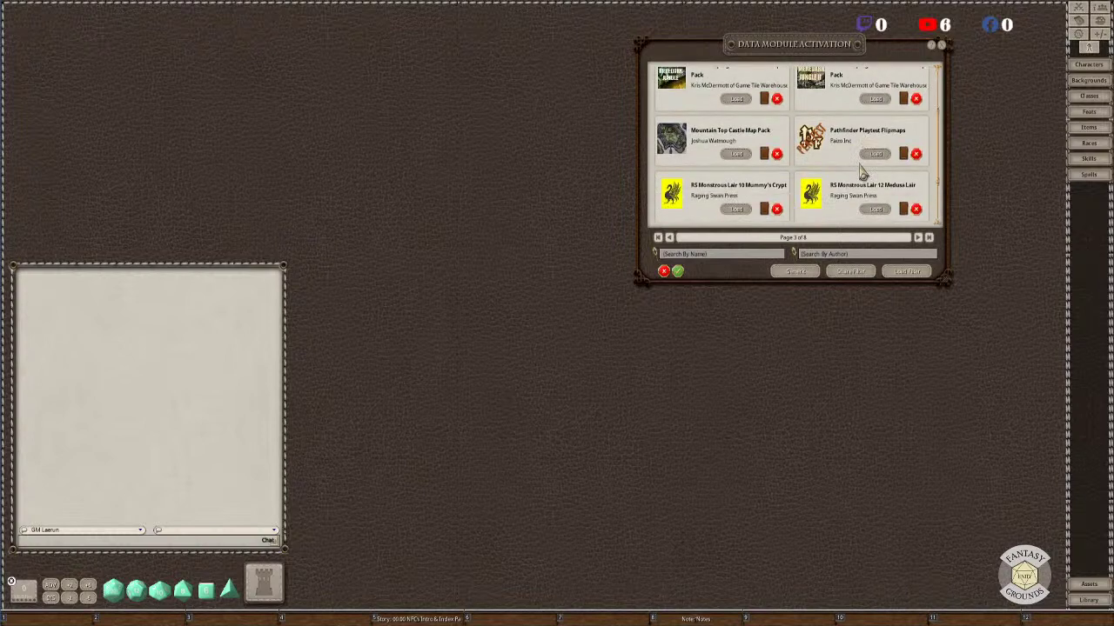
pyautogui.scroll(5, 861, 170)
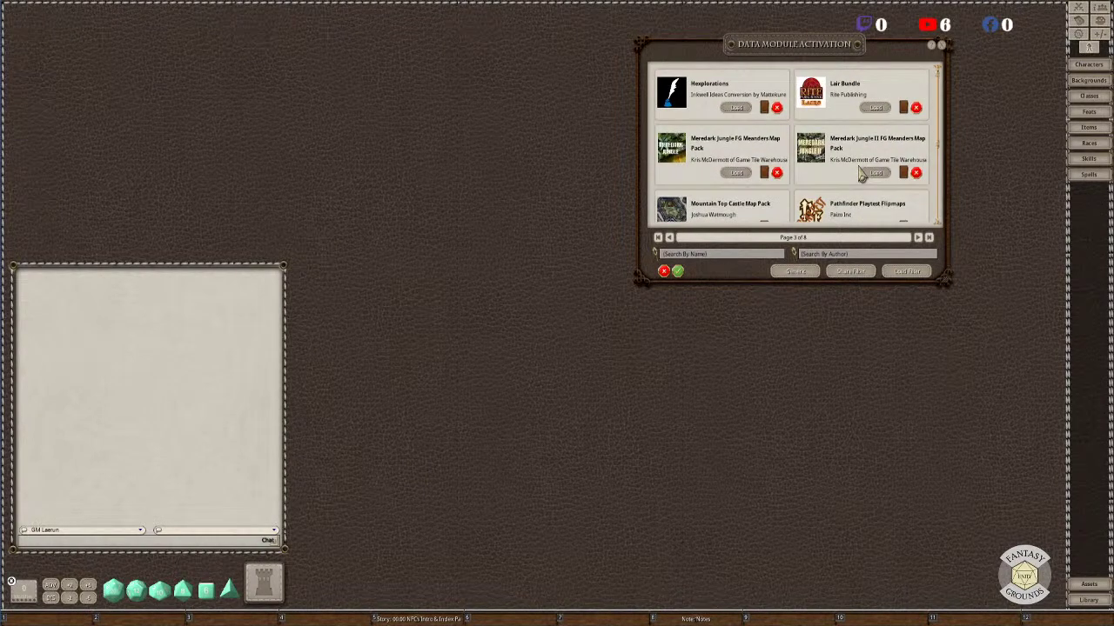
pyautogui.click(796, 271)
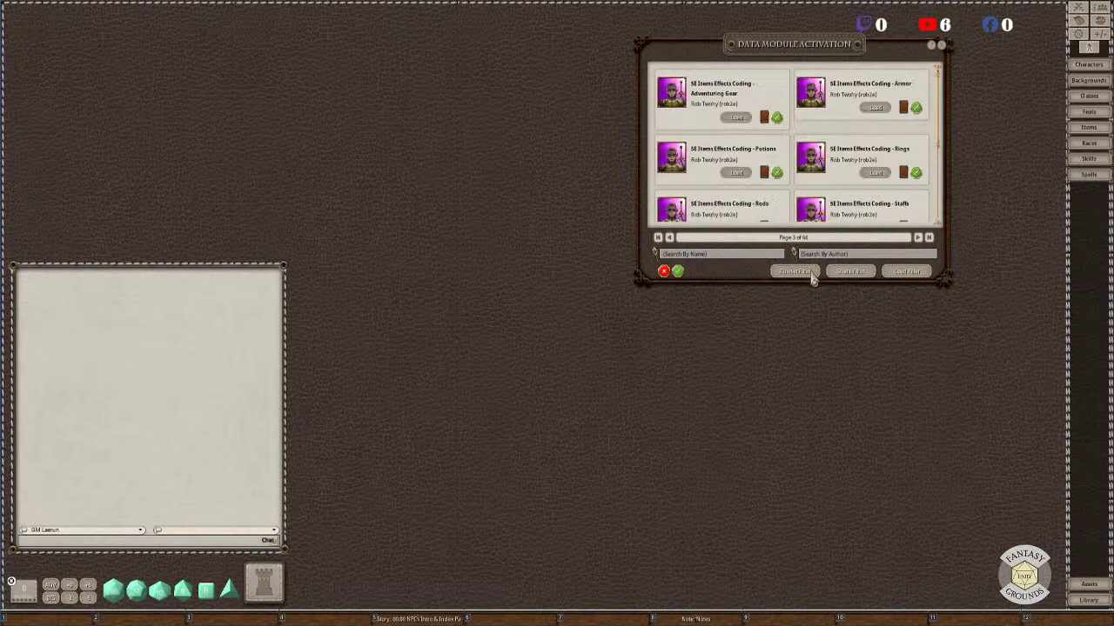
pyautogui.scroll(-3, 788, 218)
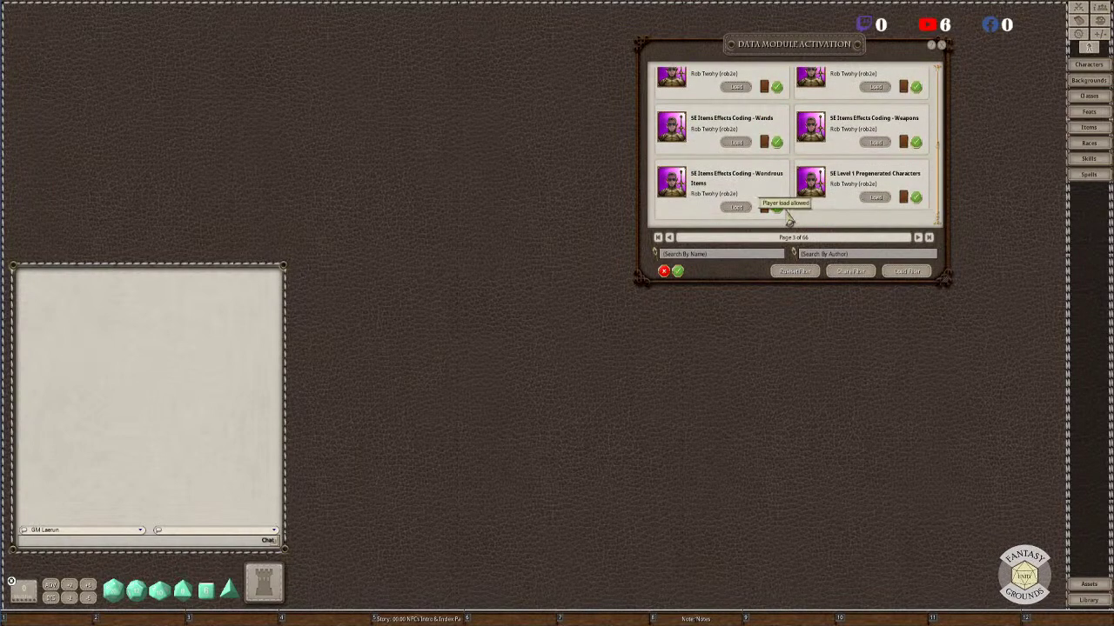
pyautogui.scroll(3, 787, 217)
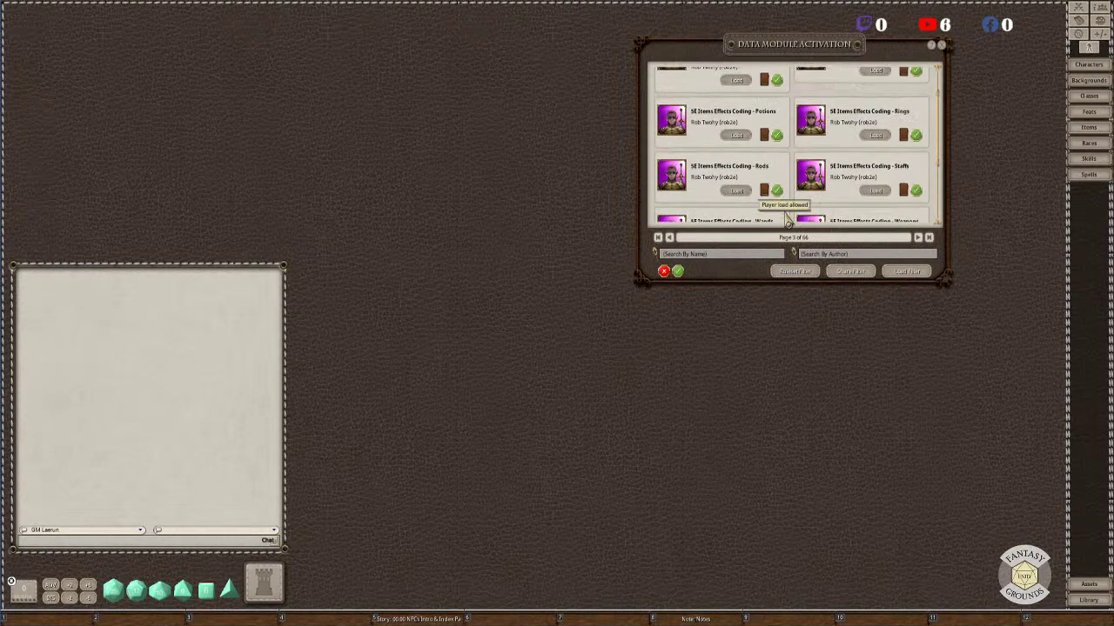
# Cycle the module ruleset filter through ruleset-only, generic and unfiltered, ending on generic modules.
pyautogui.click(805, 277)
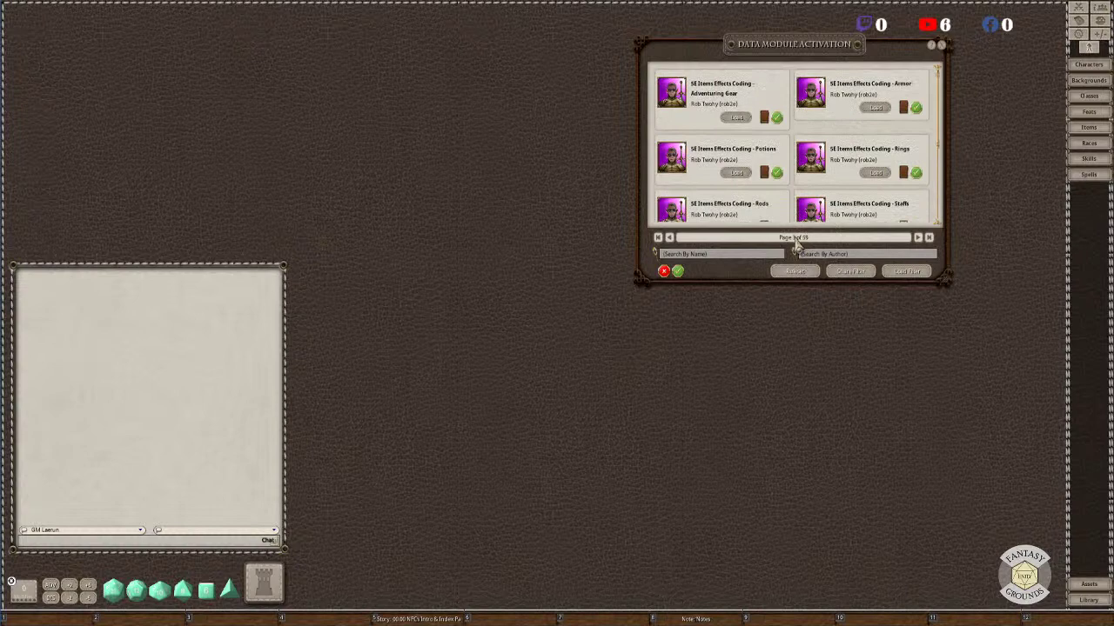
pyautogui.click(799, 271)
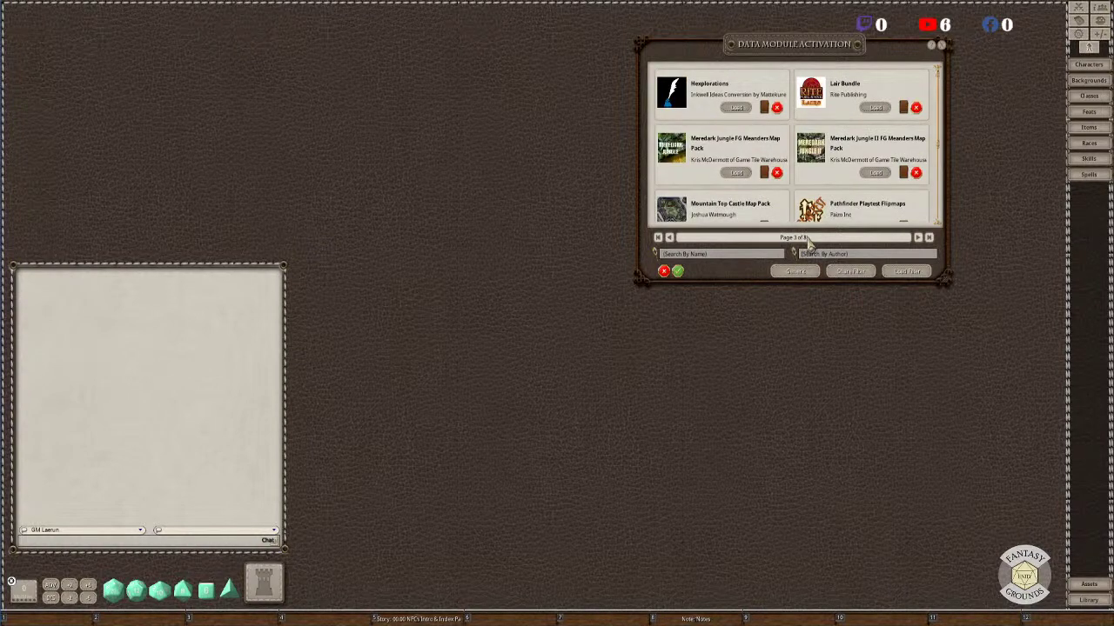
pyautogui.click(809, 274)
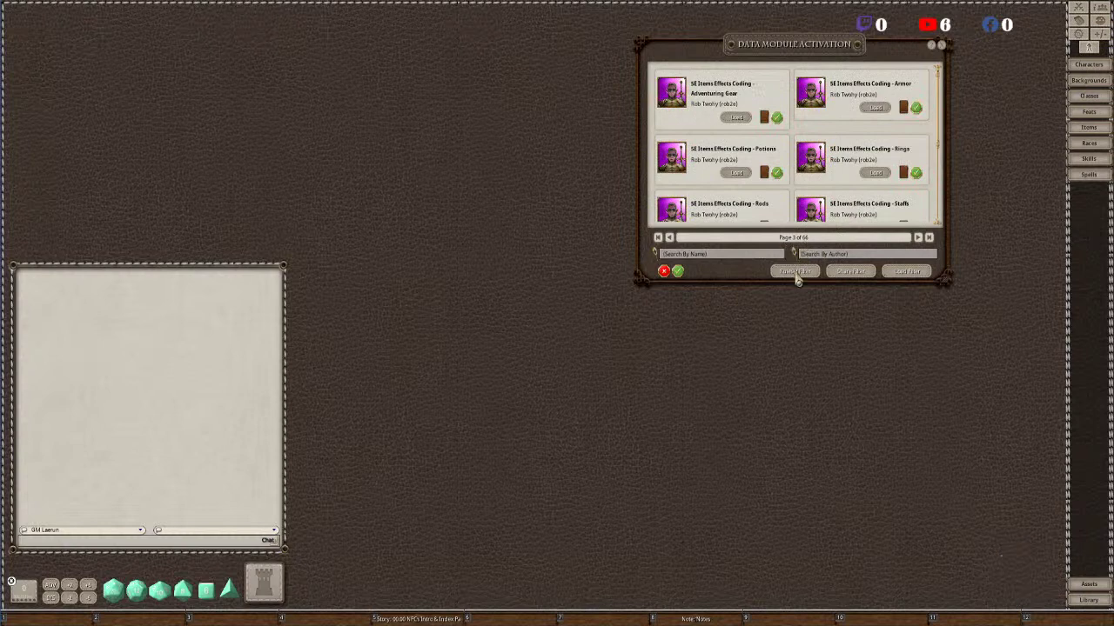
pyautogui.click(795, 273)
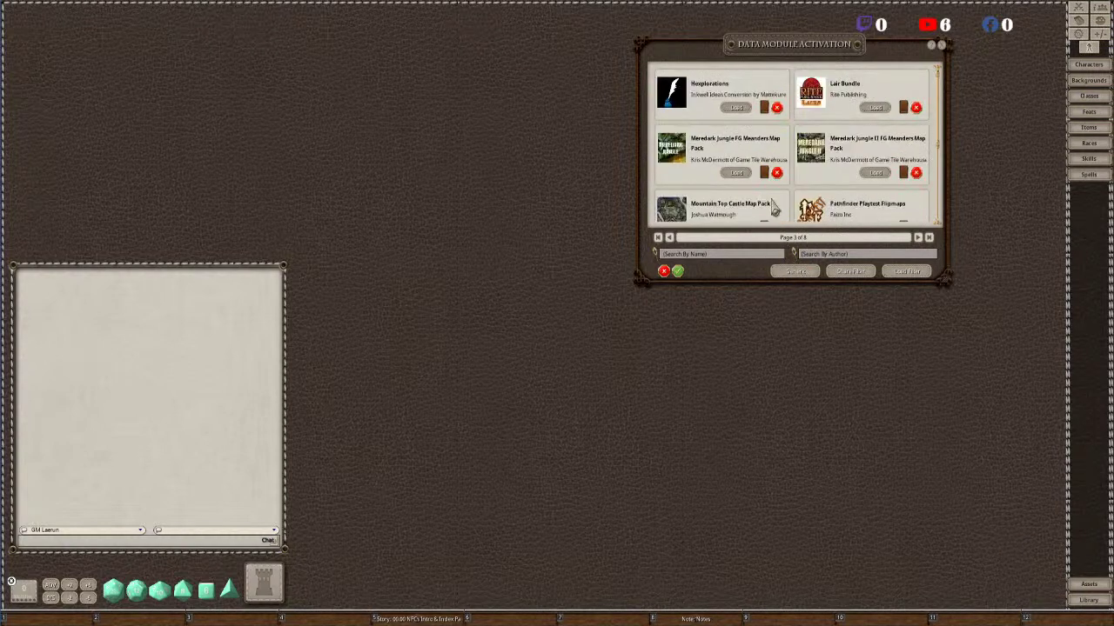
# Look through the generic modules on page 3 and close the data module activation window.
pyautogui.scroll(-4, 770, 193)
pyautogui.scroll(4, 770, 194)
pyautogui.scroll(-2, 857, 216)
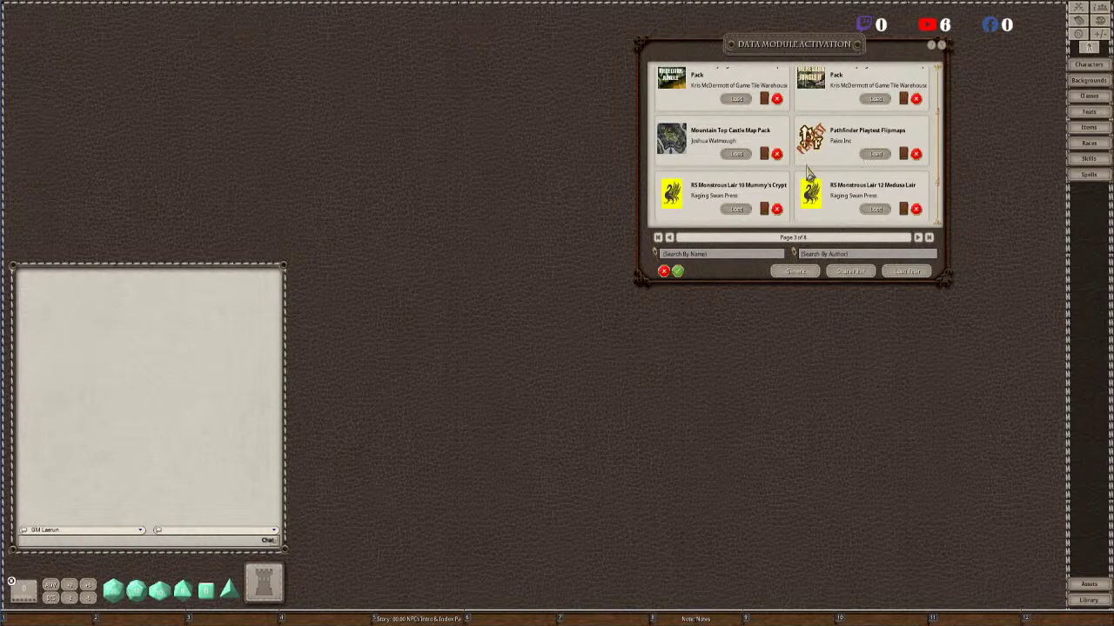
pyautogui.scroll(-2, 802, 181)
pyautogui.scroll(4, 805, 184)
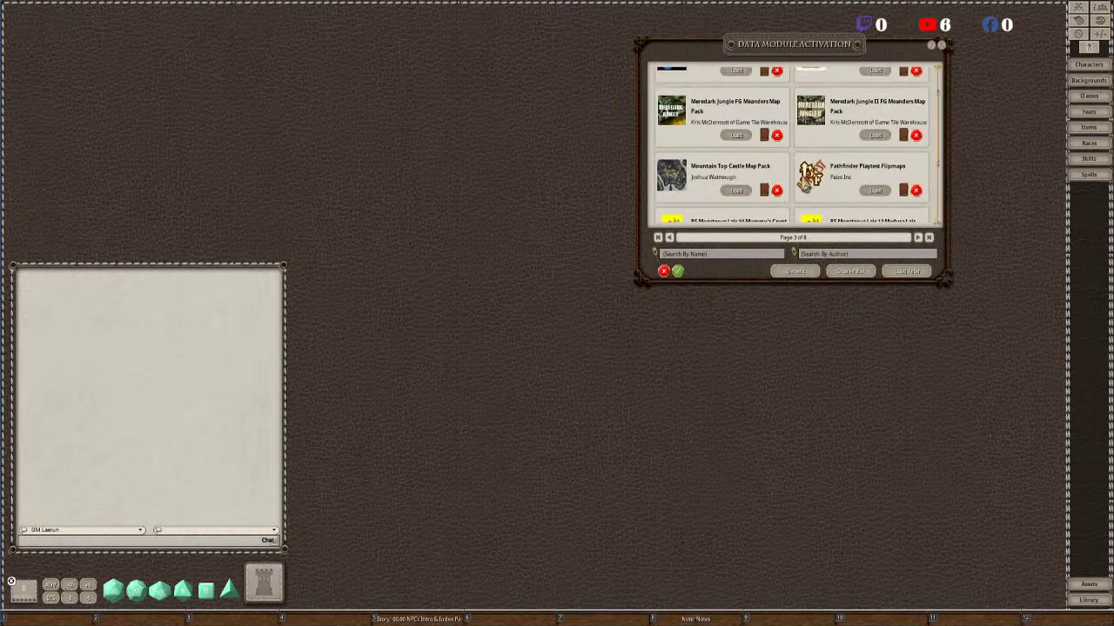
pyautogui.click(940, 46)
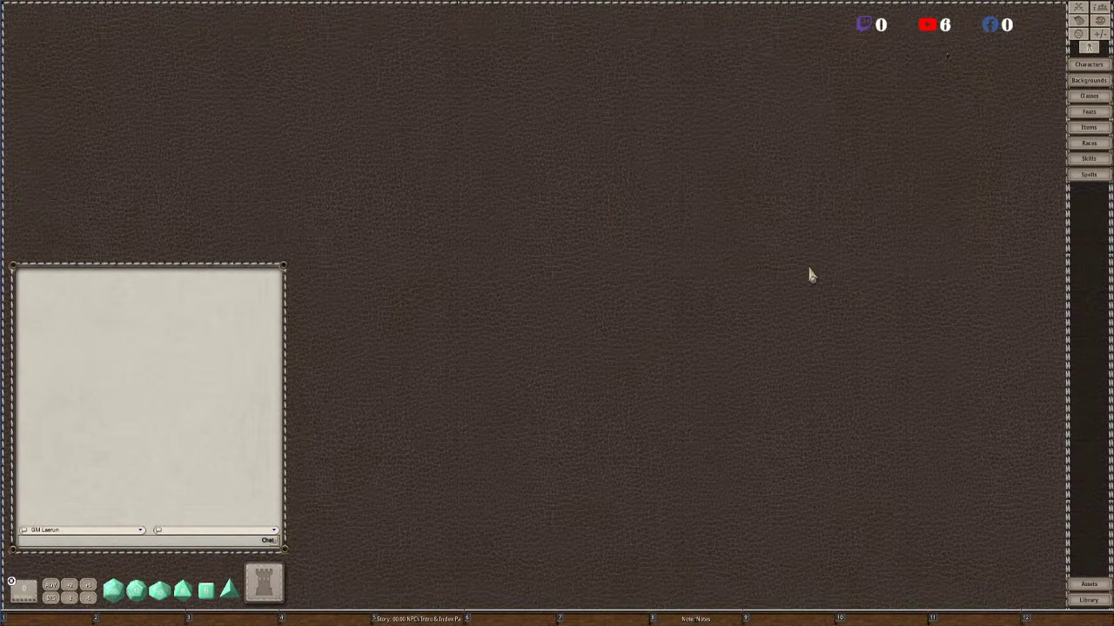
# Open the Cleric (Soldier) character sheet from the character list and close the character selection window.
pyautogui.click(1094, 66)
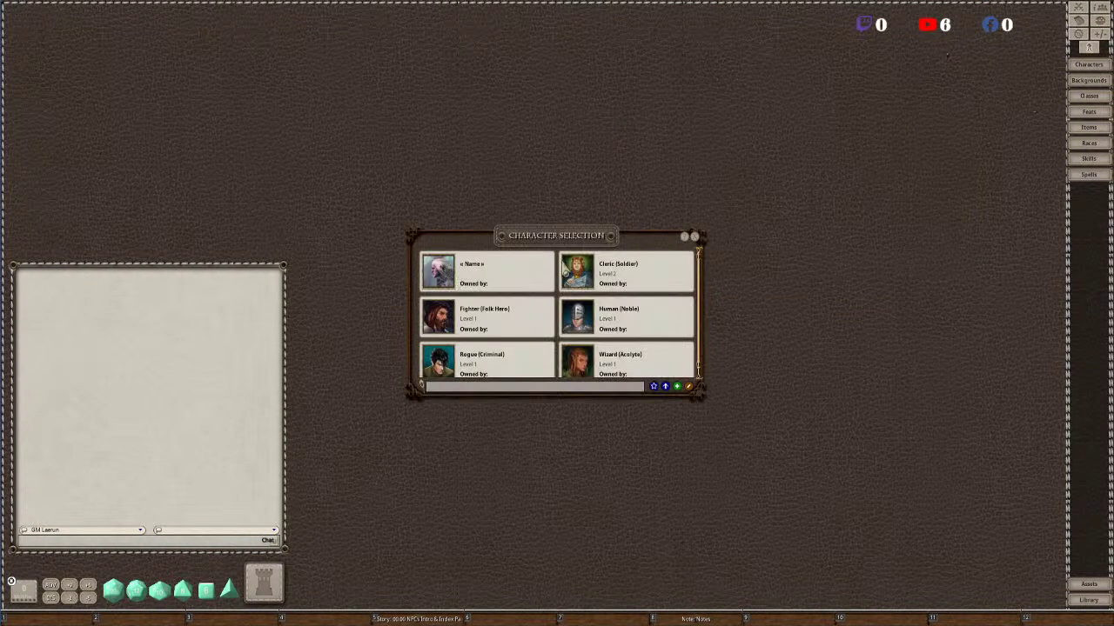
pyautogui.click(579, 274)
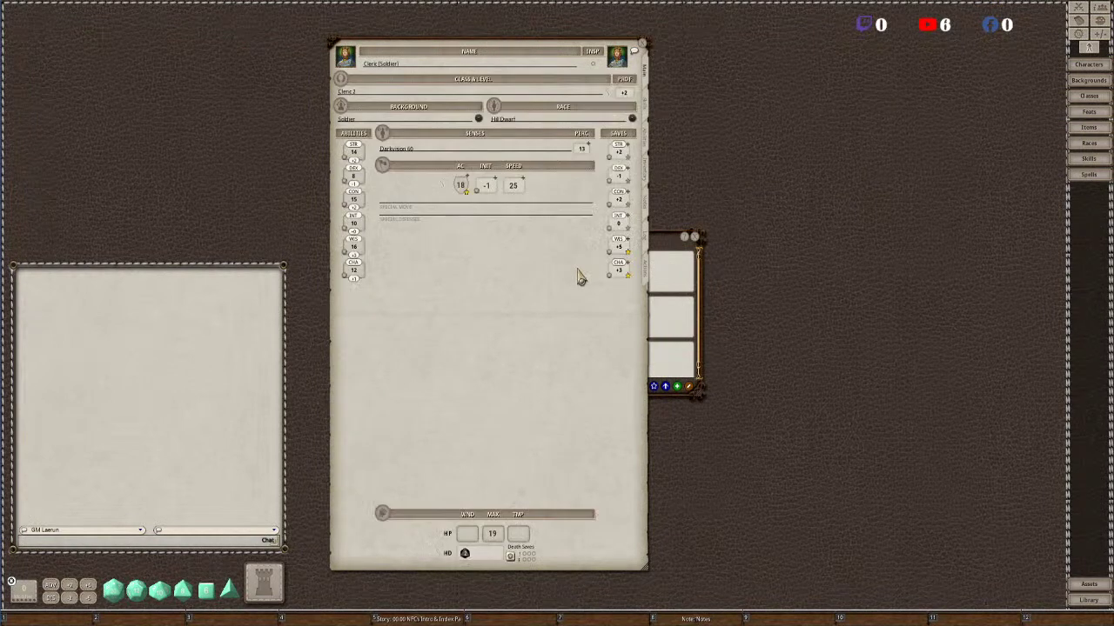
pyautogui.click(694, 237)
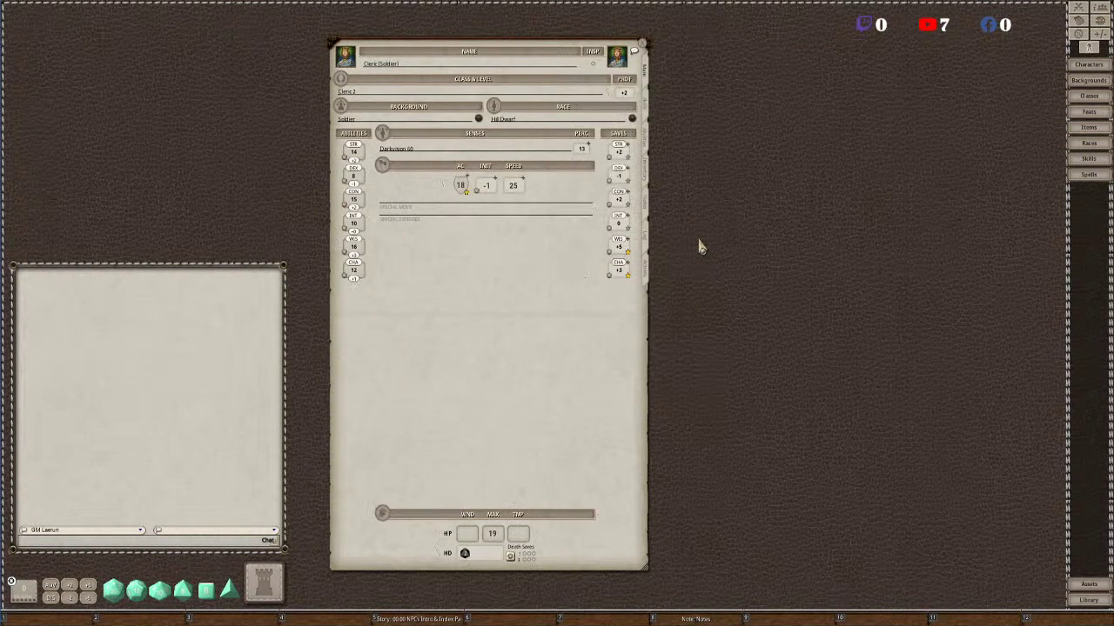
# Review the cleric's actions, log, notes, inventory, abilities, skills and main pages, and close the character sheet.
pyautogui.click(645, 272)
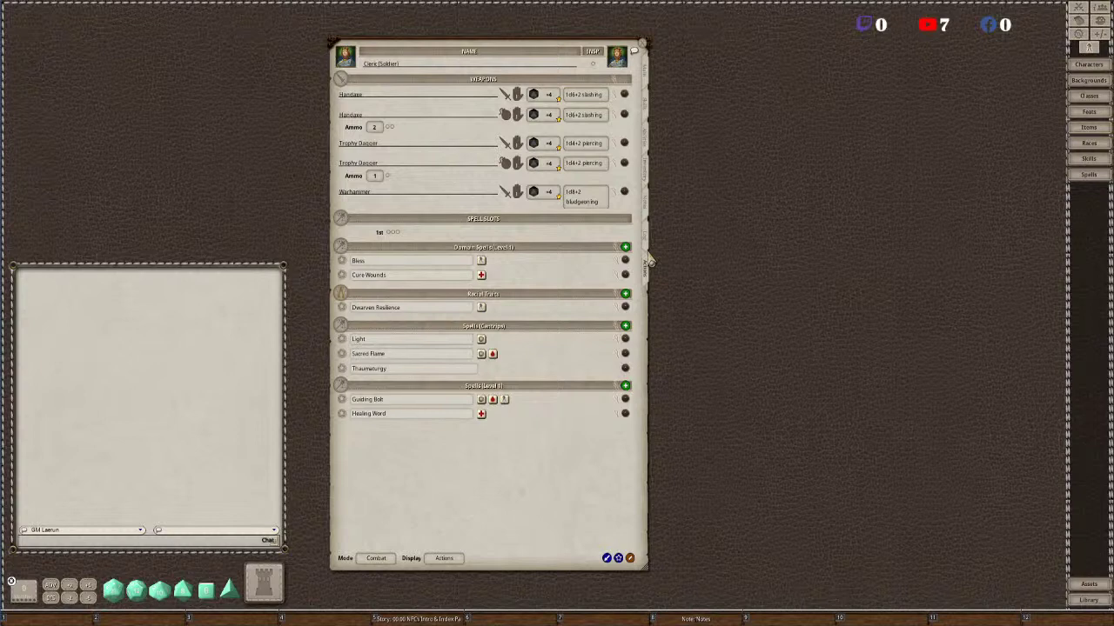
pyautogui.click(645, 233)
pyautogui.click(646, 199)
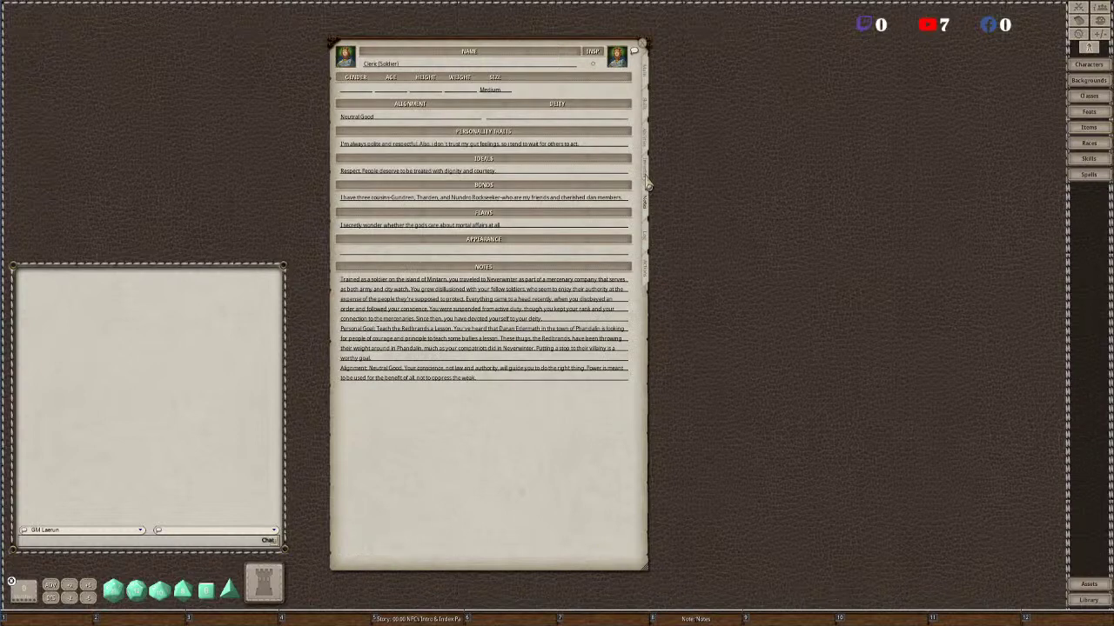
pyautogui.click(648, 174)
pyautogui.click(647, 134)
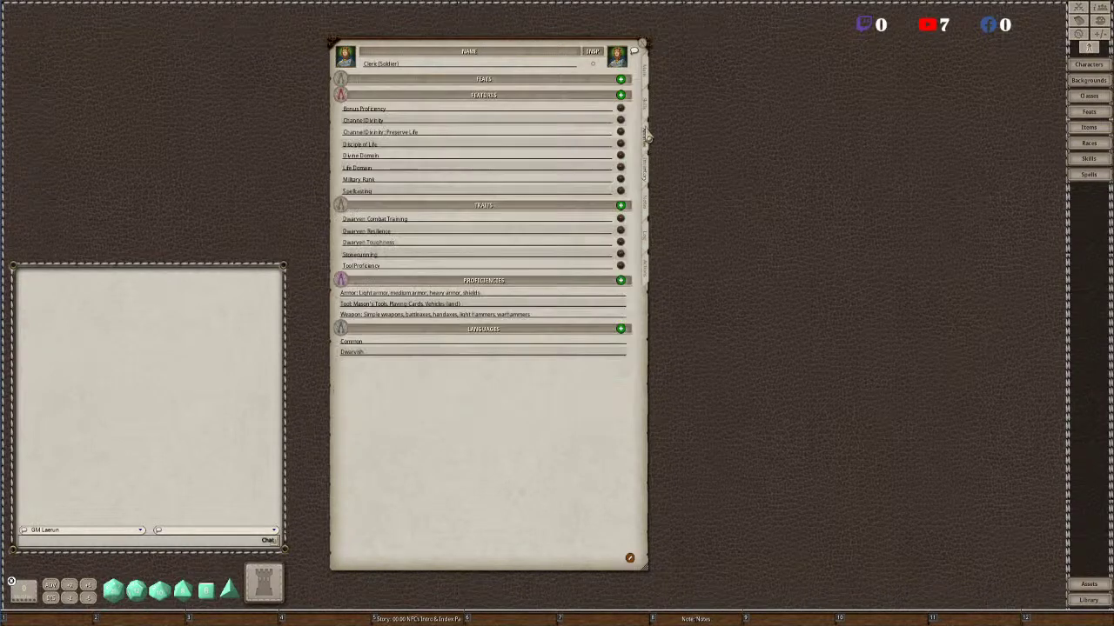
pyautogui.click(648, 108)
pyautogui.click(648, 87)
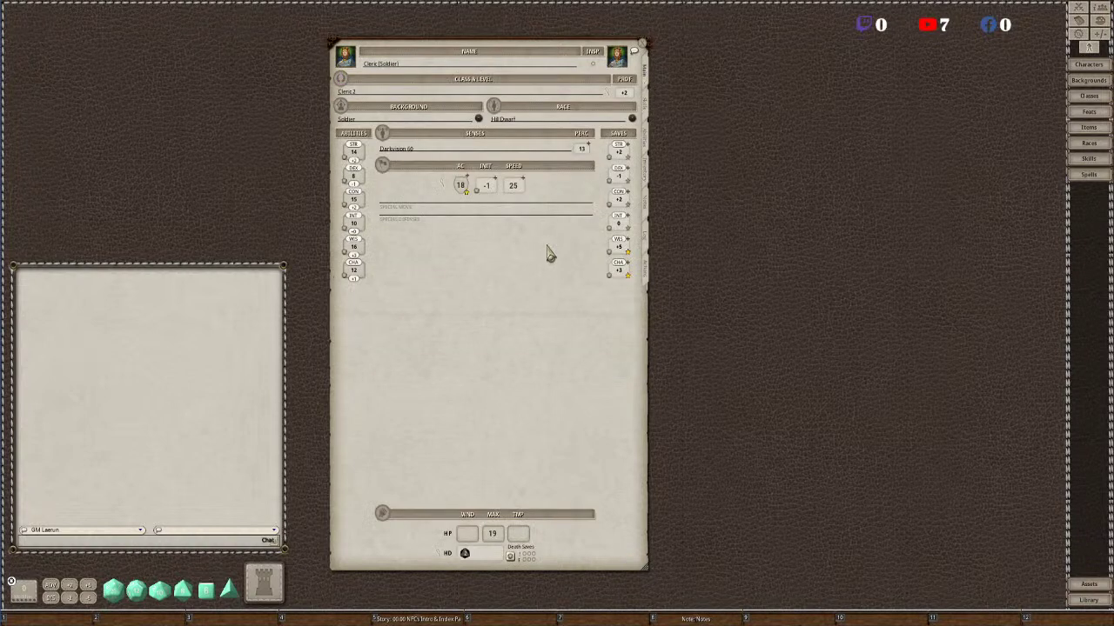
pyautogui.click(644, 45)
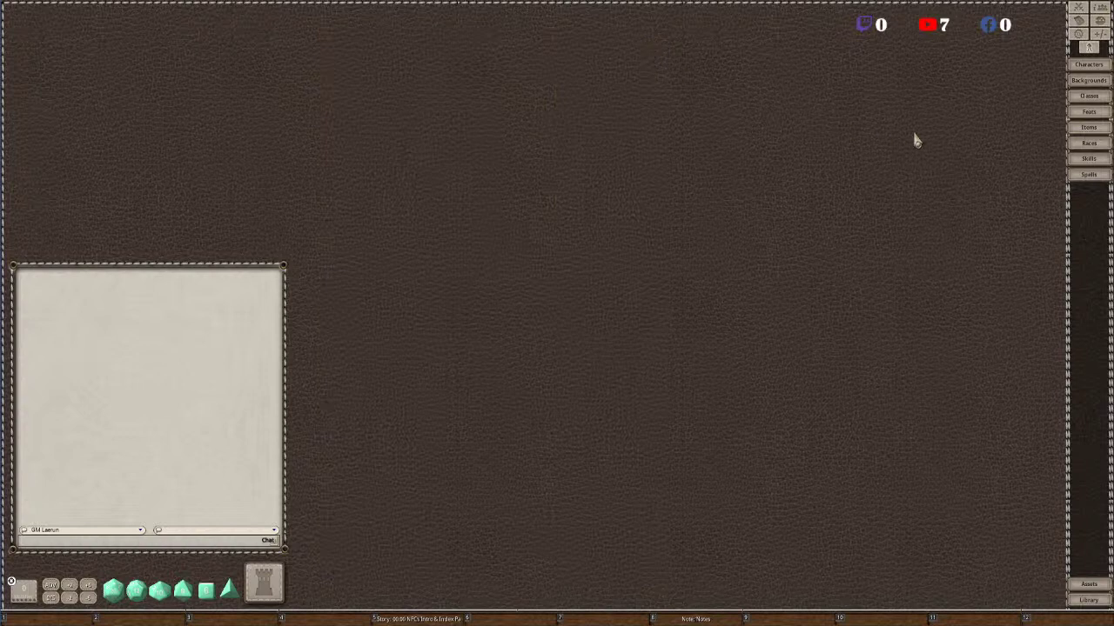